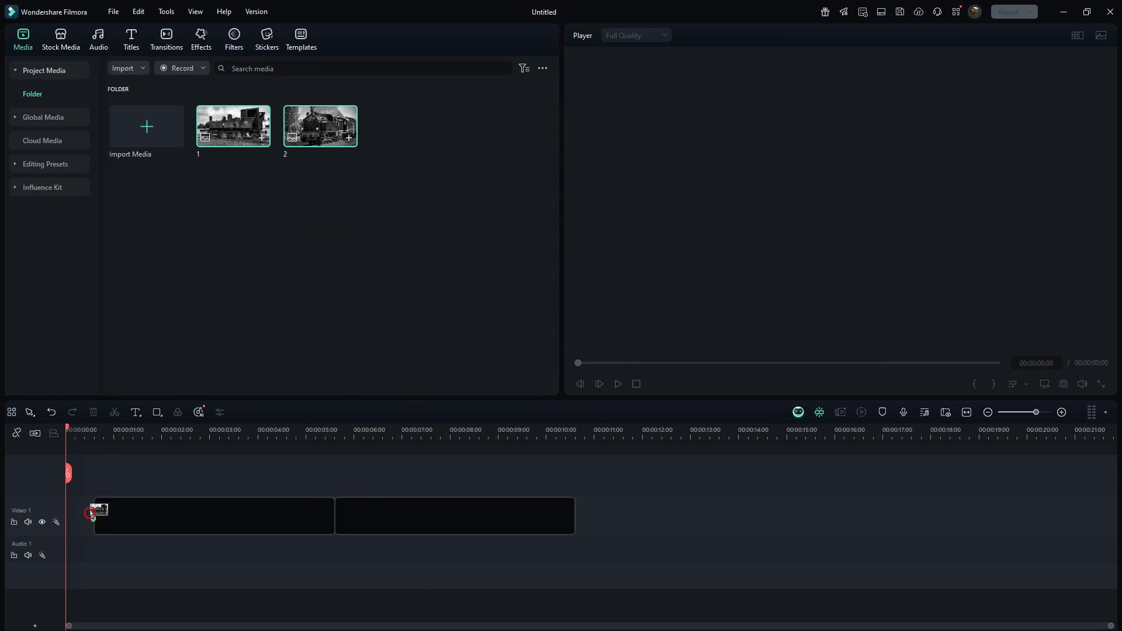
Keyframe the first train photo to zoom from 100% scale to 110% at the 5-second mark
{"action": "double_click", "coordinate": [91, 529]}
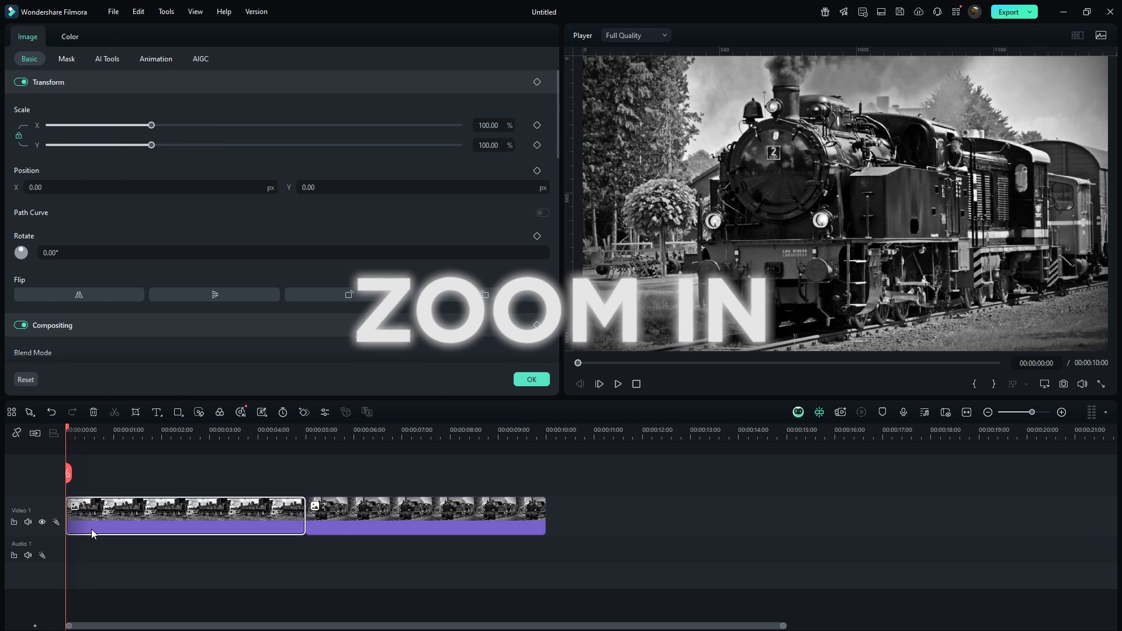
{"action": "left_click", "coordinate": [537, 145]}
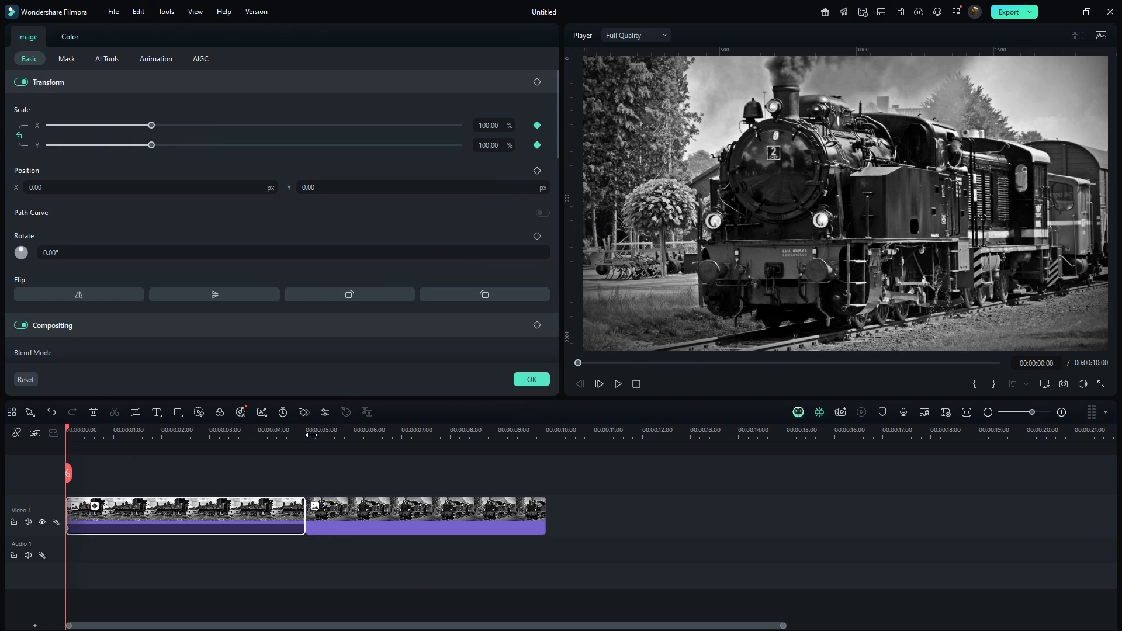
{"action": "left_click", "coordinate": [307, 435]}
{"action": "left_click", "coordinate": [483, 145]}
{"action": "type", "text": "110"}
{"action": "key", "text": "Return"}
Keyframe the second photo to zoom in to 116% by the 10-second mark, then close settings
{"action": "left_click", "coordinate": [417, 513]}
{"action": "left_click", "coordinate": [537, 145]}
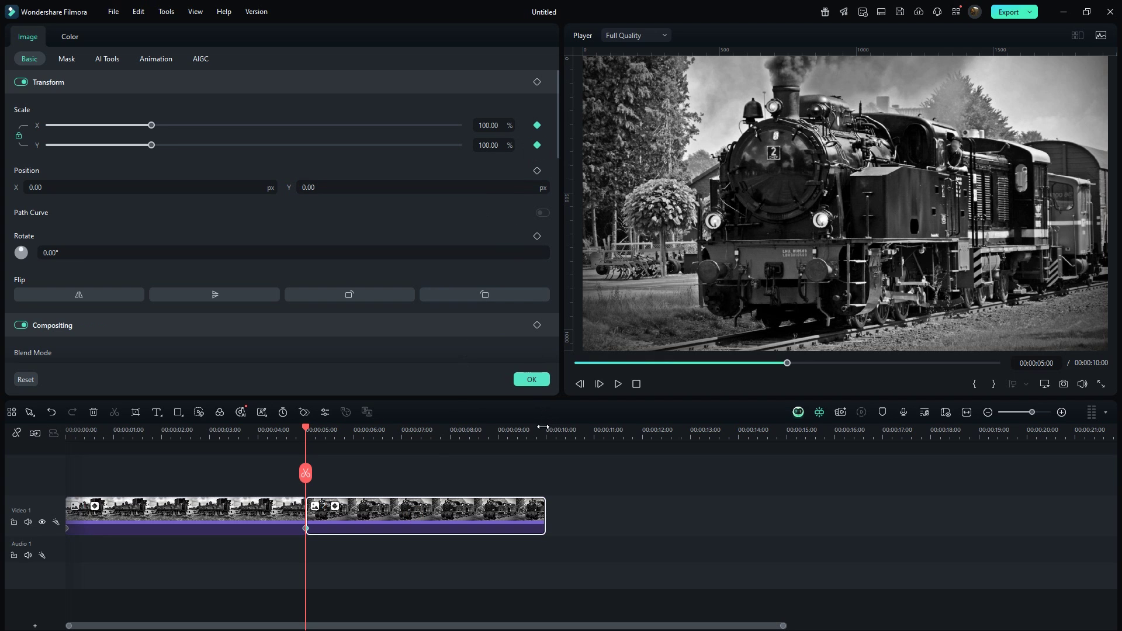
{"action": "left_click", "coordinate": [547, 432]}
{"action": "left_click", "coordinate": [488, 146]}
{"action": "type", "text": "110"}
{"action": "key", "text": "Return"}
{"action": "left_click", "coordinate": [531, 379]}
Add the Old video effect on a new track over all 10 seconds with Frequency 2
{"action": "left_click", "coordinate": [243, 44]}
{"action": "left_click", "coordinate": [265, 78]}
{"action": "type", "text": "ol"}
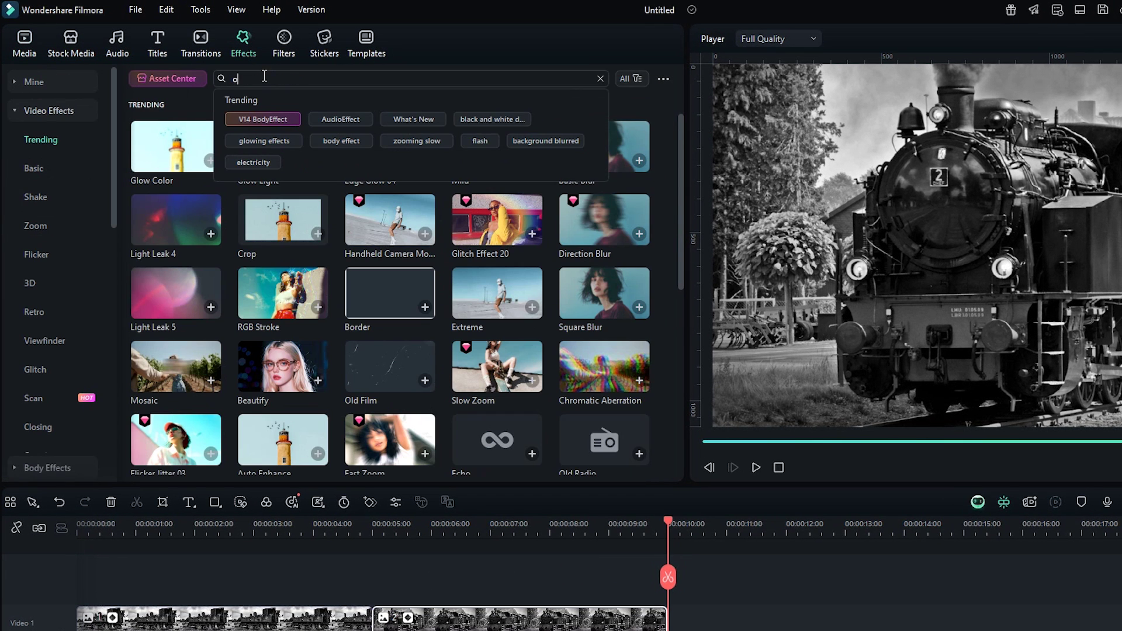
{"action": "type", "text": "d video"}
{"action": "key", "text": "Return"}
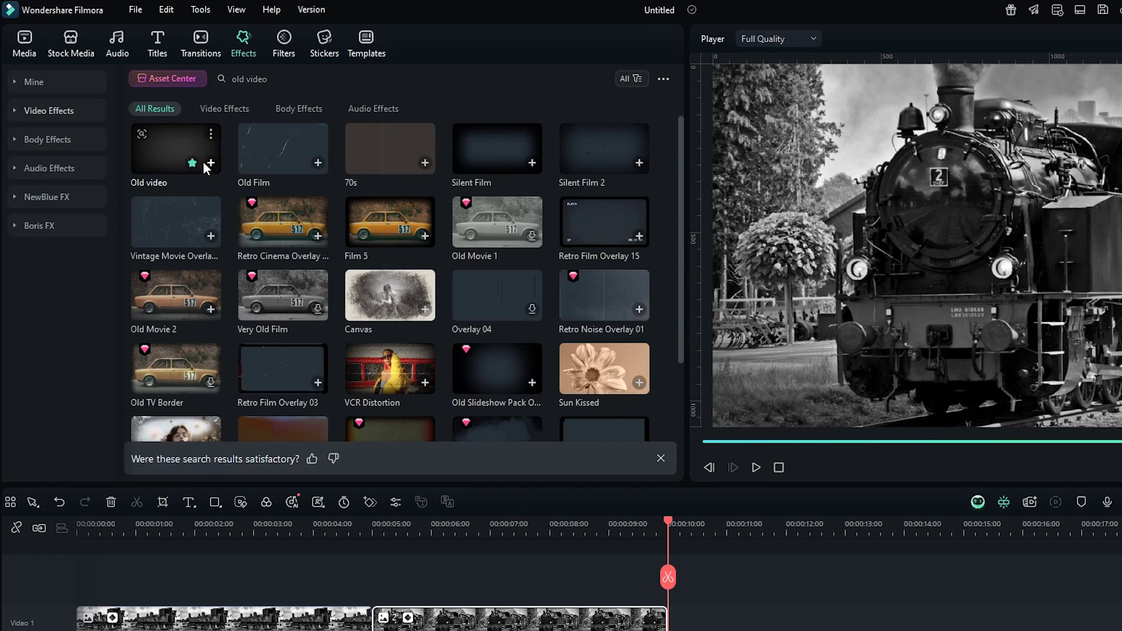
{"action": "left_click_drag", "start_coordinate": [186, 166], "coordinate": [47, 576]}
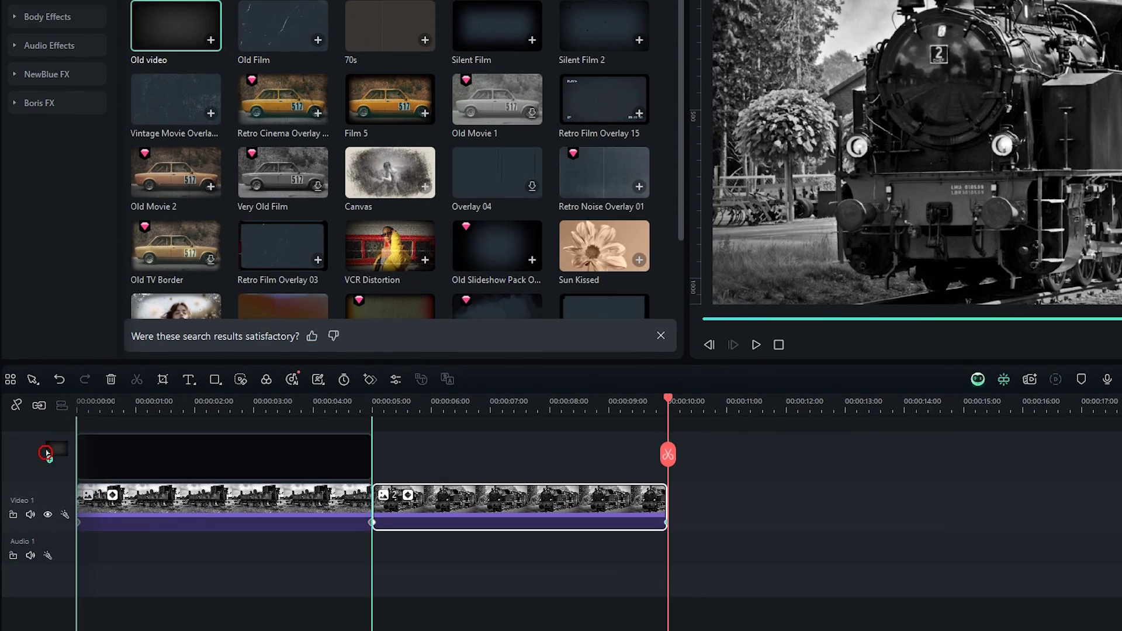
{"action": "left_click_drag", "start_coordinate": [47, 453], "coordinate": [47, 454]}
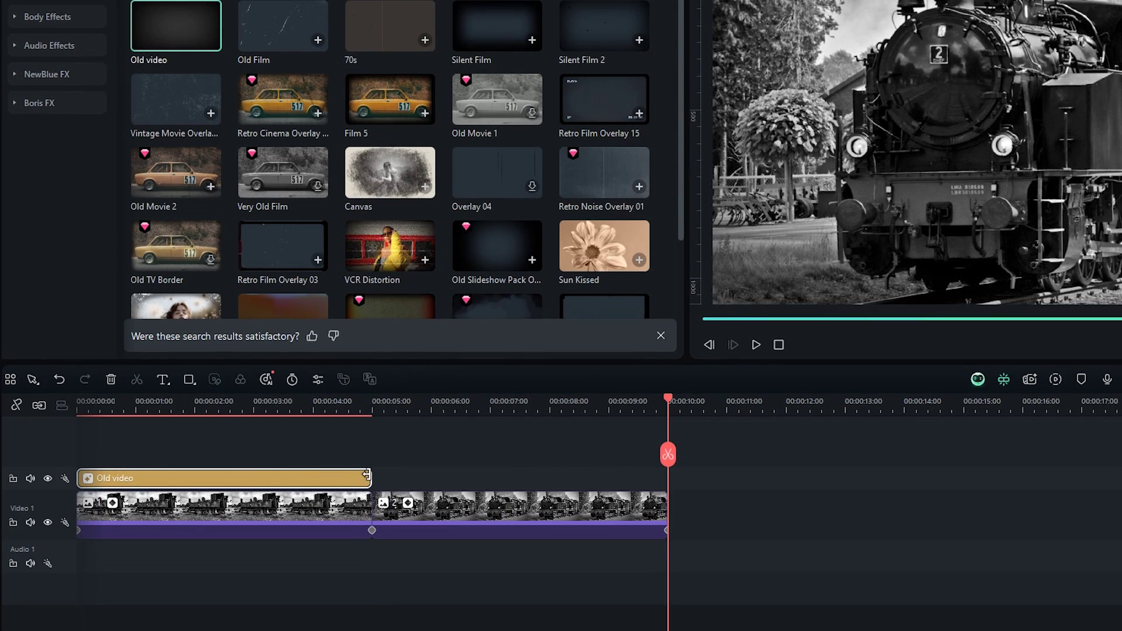
{"action": "left_click_drag", "start_coordinate": [367, 475], "coordinate": [668, 478]}
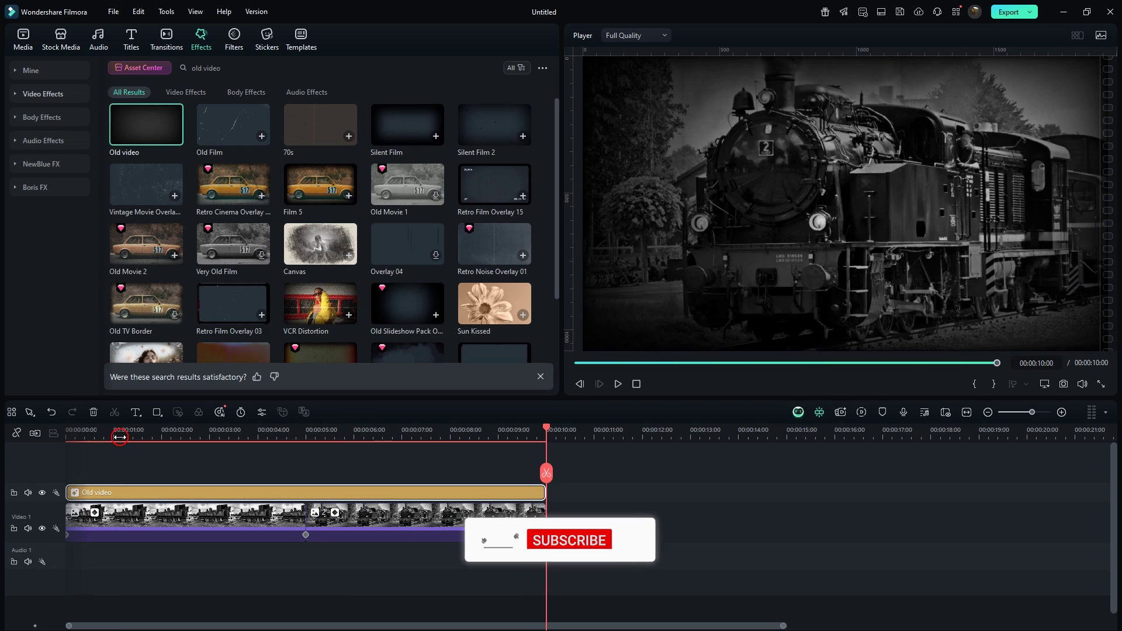
{"action": "left_click", "coordinate": [119, 437]}
{"action": "key", "text": "space"}
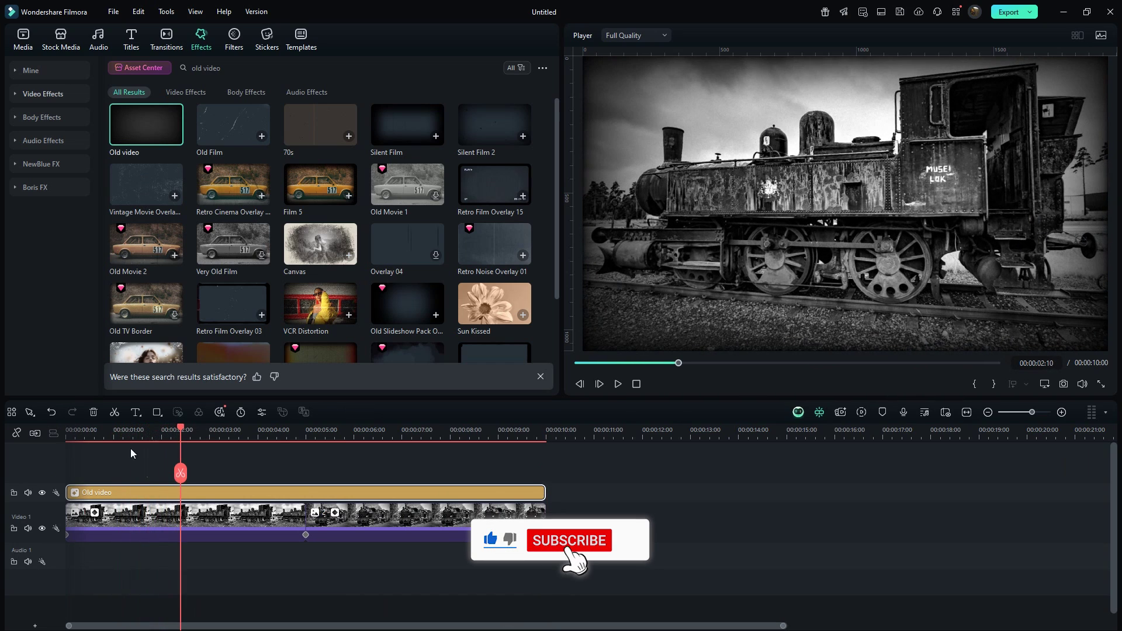
{"action": "double_click", "coordinate": [139, 492]}
{"action": "left_click", "coordinate": [58, 211]}
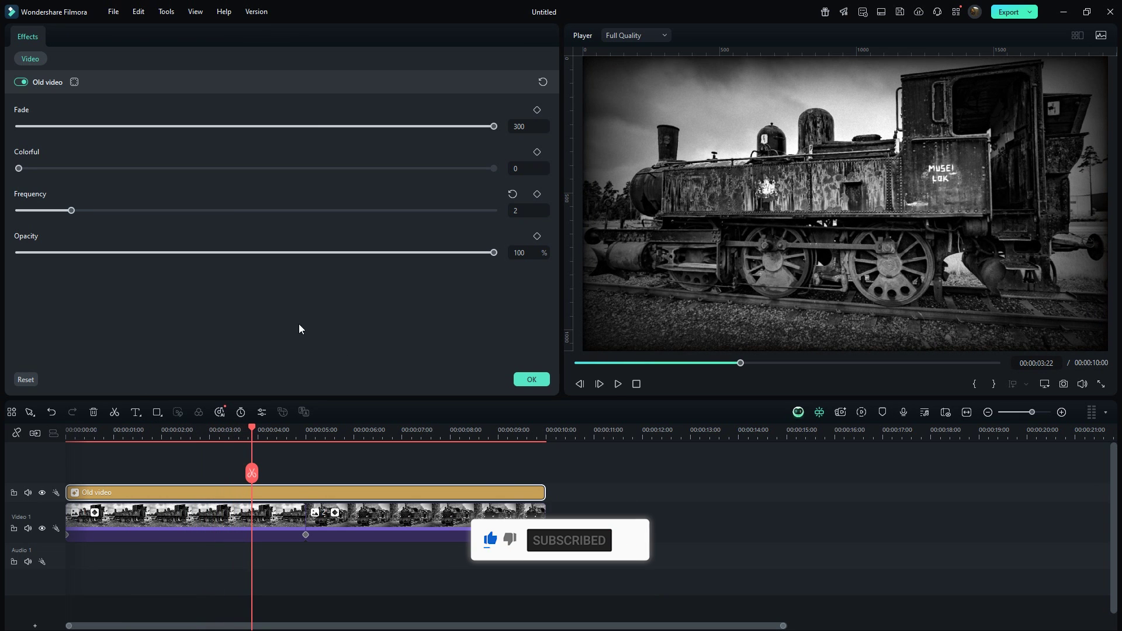
{"action": "left_click", "coordinate": [531, 380]}
Add a Vignette Radius effect above Old video, stretched to the full 10 seconds
{"action": "left_click", "coordinate": [492, 68]}
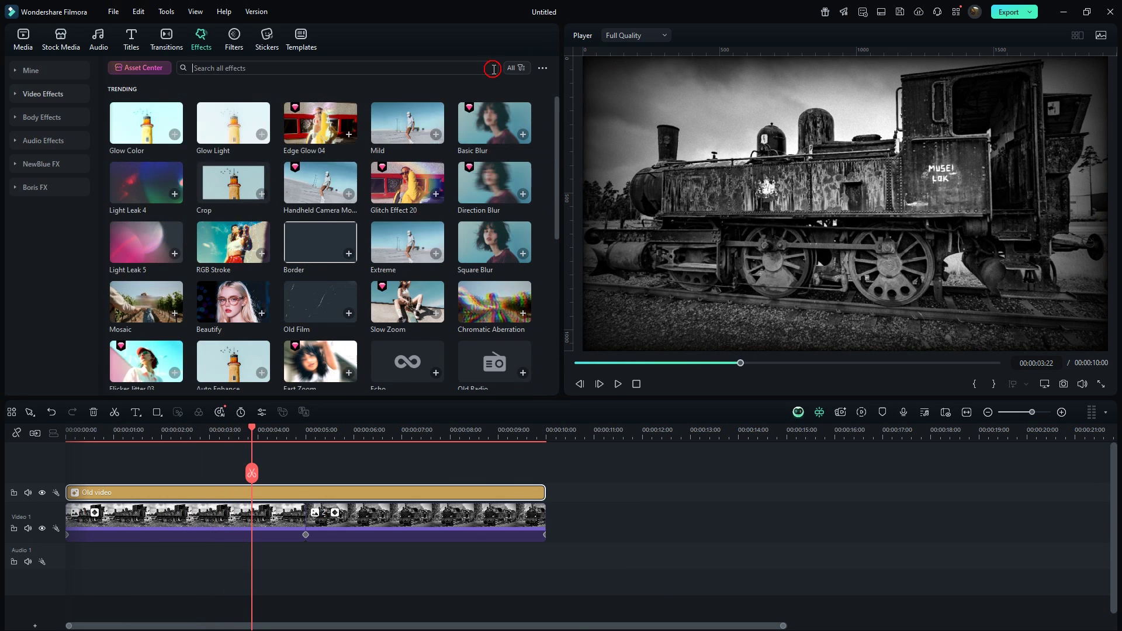
{"action": "type", "text": "vignette"}
{"action": "key", "text": "Return"}
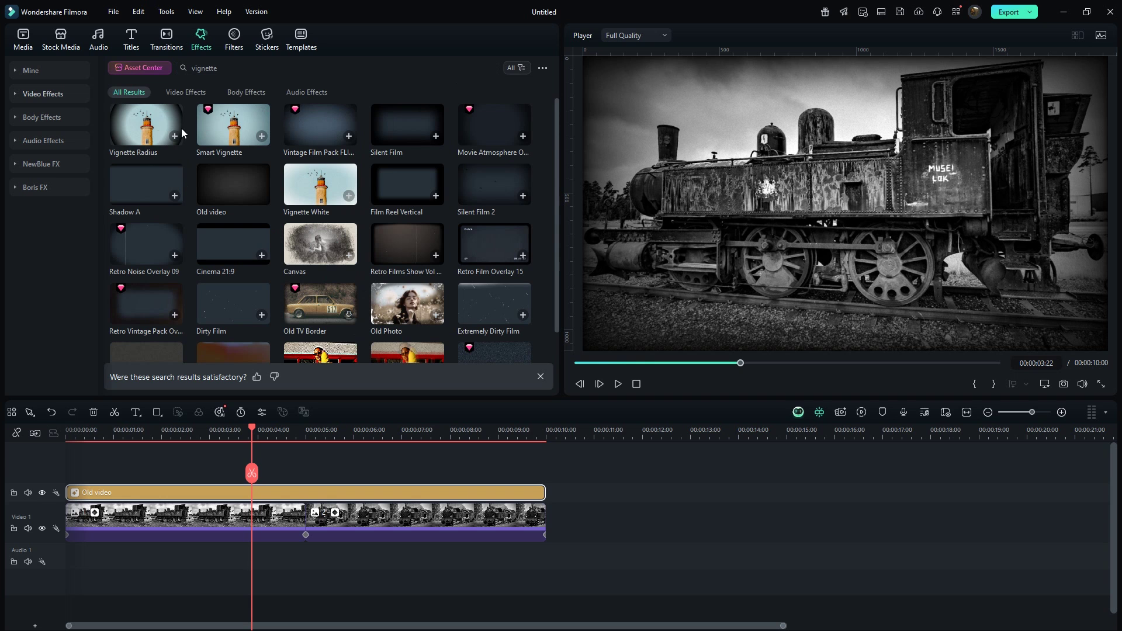
{"action": "left_click_drag", "start_coordinate": [168, 133], "coordinate": [183, 470]}
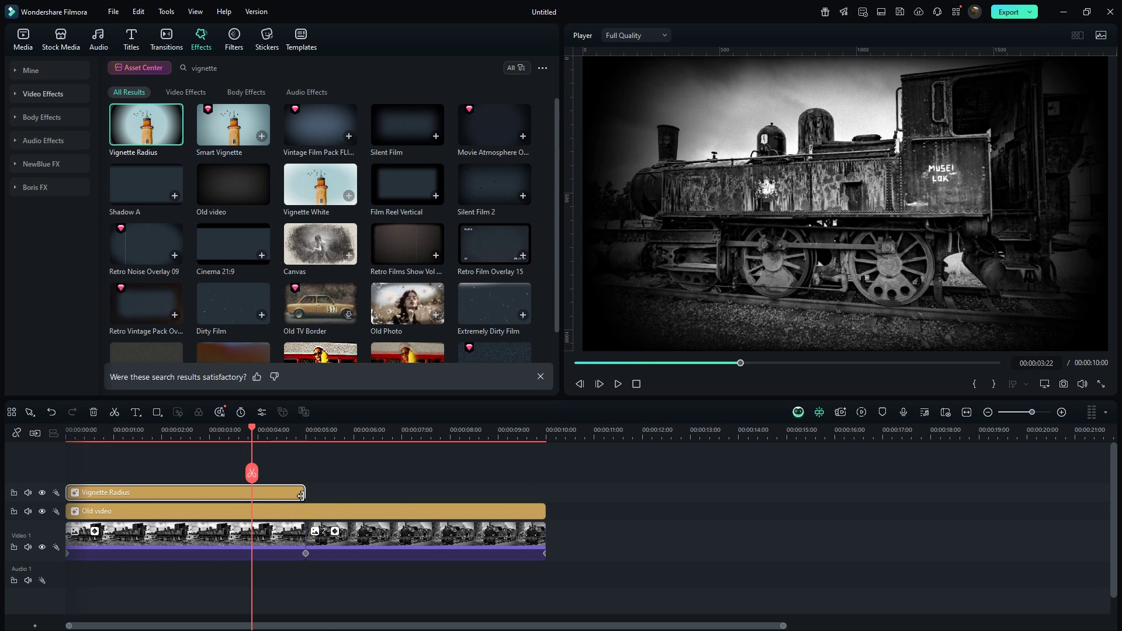
{"action": "left_click_drag", "start_coordinate": [301, 496], "coordinate": [541, 499]}
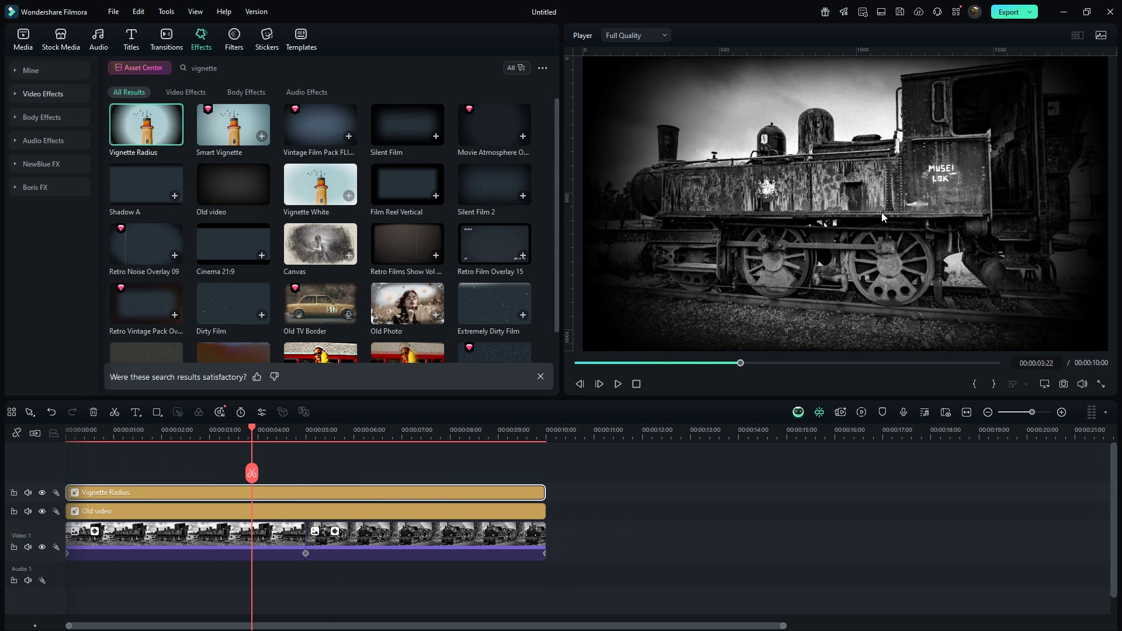
{"action": "left_click_drag", "start_coordinate": [263, 423], "coordinate": [46, 433]}
Draw a vertical line on the picture's left side and stretch its clip to 10 seconds
{"action": "left_click", "coordinate": [156, 416]}
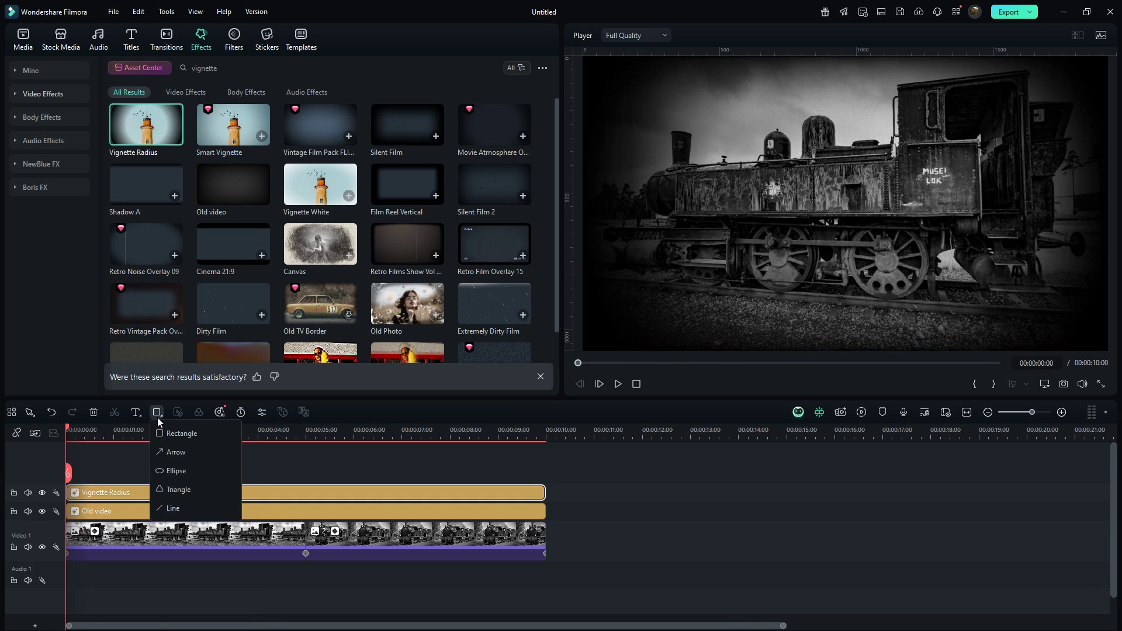
{"action": "left_click", "coordinate": [169, 508]}
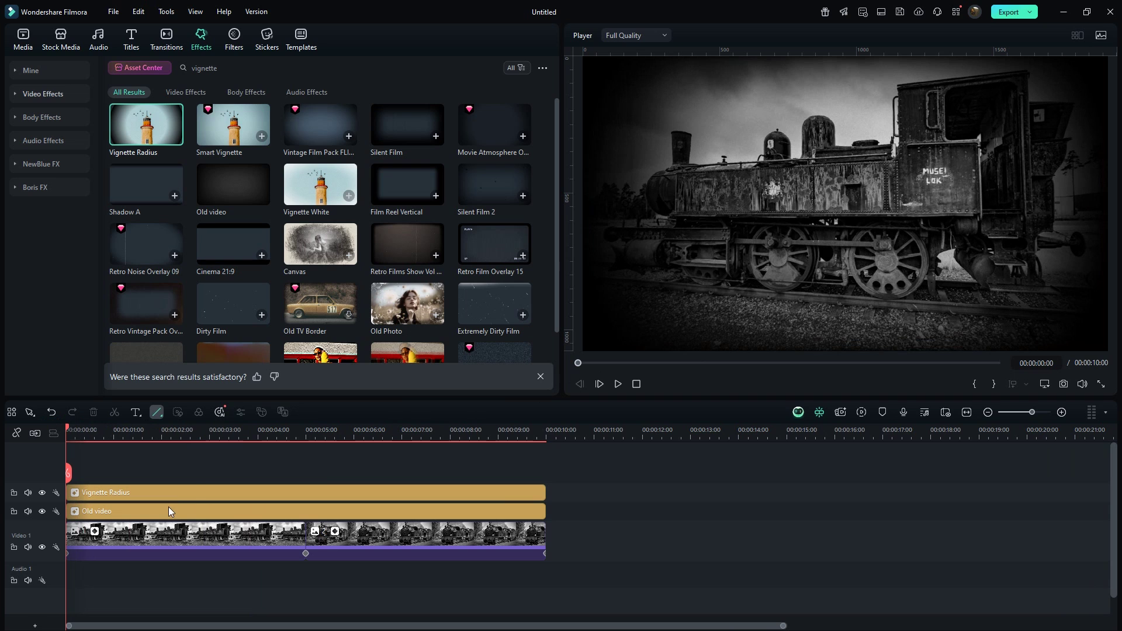
{"action": "left_click_drag", "start_coordinate": [679, 59], "coordinate": [682, 277]}
{"action": "left_click_drag", "start_coordinate": [690, 360], "coordinate": [691, 365]}
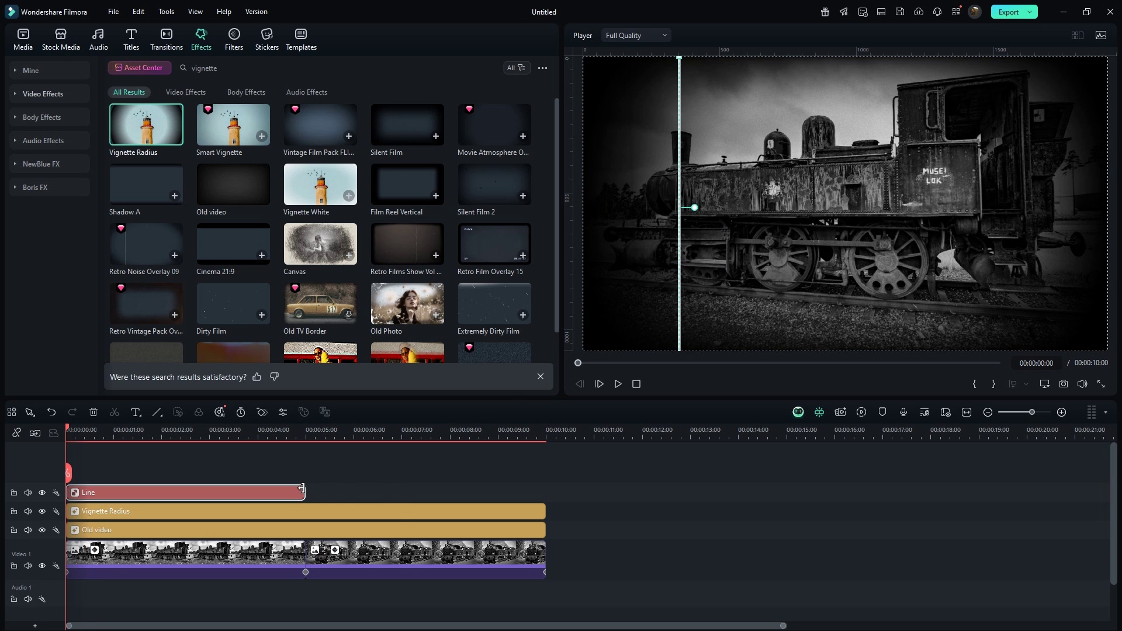
{"action": "left_click_drag", "start_coordinate": [302, 488], "coordinate": [544, 491]}
Make the line white with no border and line size 5
{"action": "double_click", "coordinate": [523, 491]}
{"action": "scroll", "coordinate": [355, 301], "scroll_direction": "down", "scroll_amount": 3}
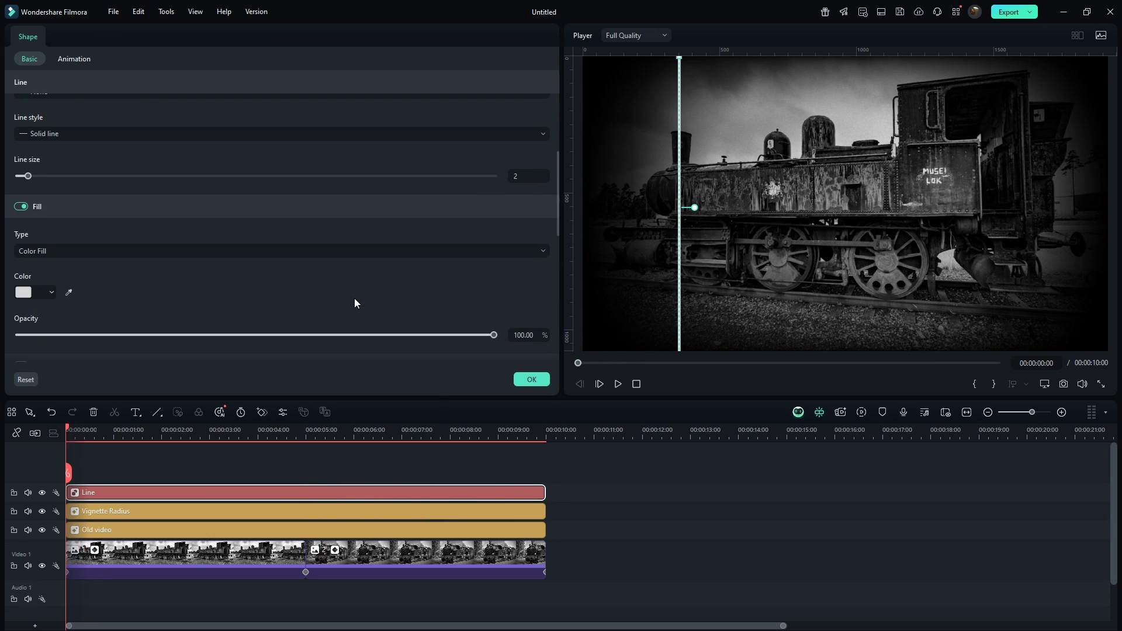
{"action": "left_click", "coordinate": [50, 283]}
{"action": "left_click", "coordinate": [103, 360]}
{"action": "scroll", "coordinate": [212, 300], "scroll_direction": "down", "scroll_amount": 3}
{"action": "left_click", "coordinate": [23, 162]}
{"action": "scroll", "coordinate": [318, 269], "scroll_direction": "up", "scroll_amount": 5}
{"action": "type", "text": "5"}
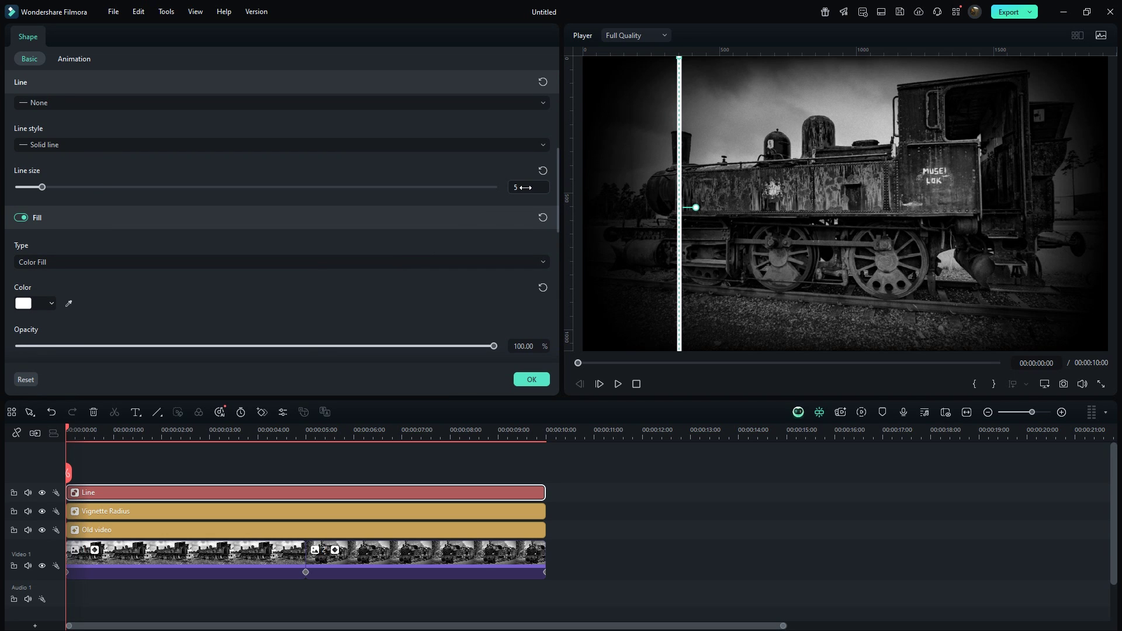
{"action": "key", "text": "Return"}
Keyframe the line's scale and position at 1 second, shrink it to almost nothing at 0 s, and preview
{"action": "left_click", "coordinate": [114, 432]}
{"action": "scroll", "coordinate": [354, 295], "scroll_direction": "up", "scroll_amount": 5}
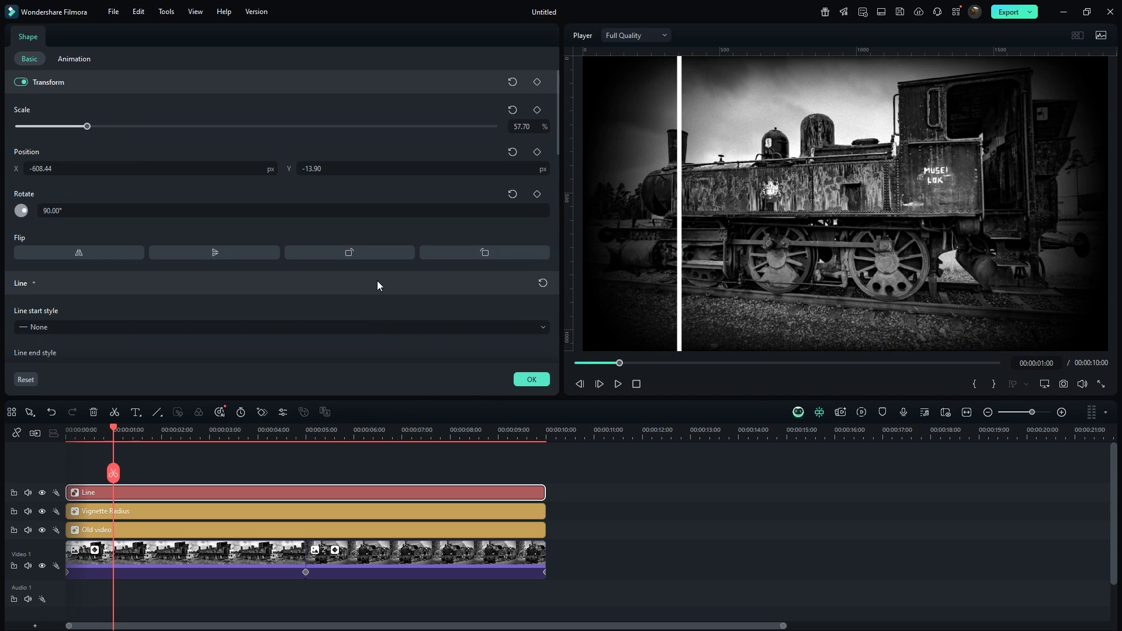
{"action": "left_click", "coordinate": [536, 153]}
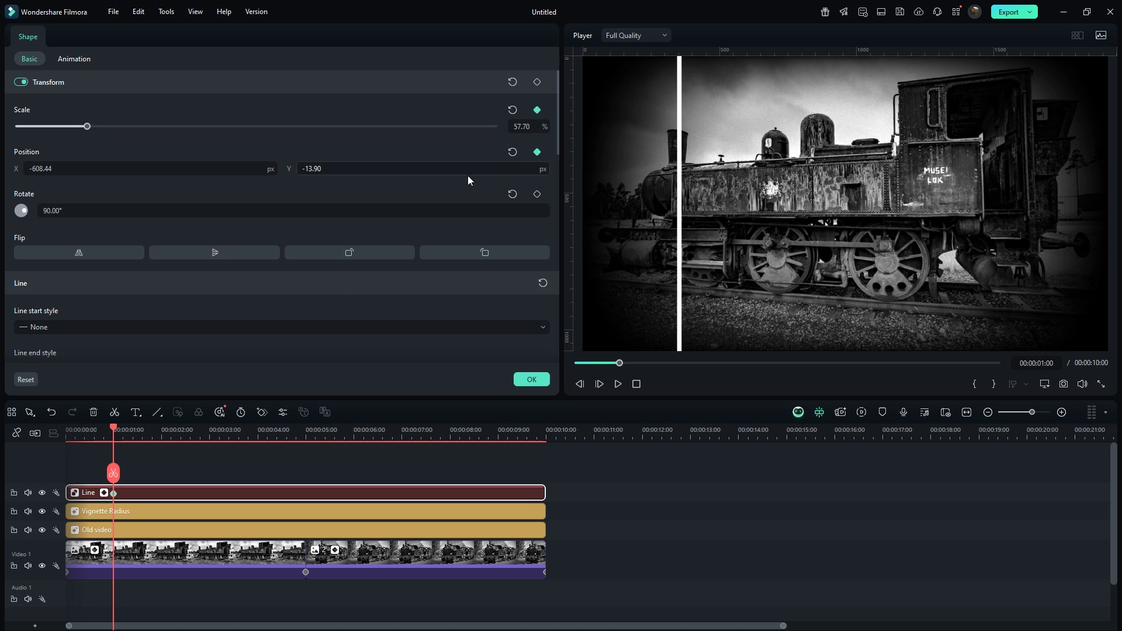
{"action": "left_click_drag", "start_coordinate": [125, 430], "coordinate": [60, 433]}
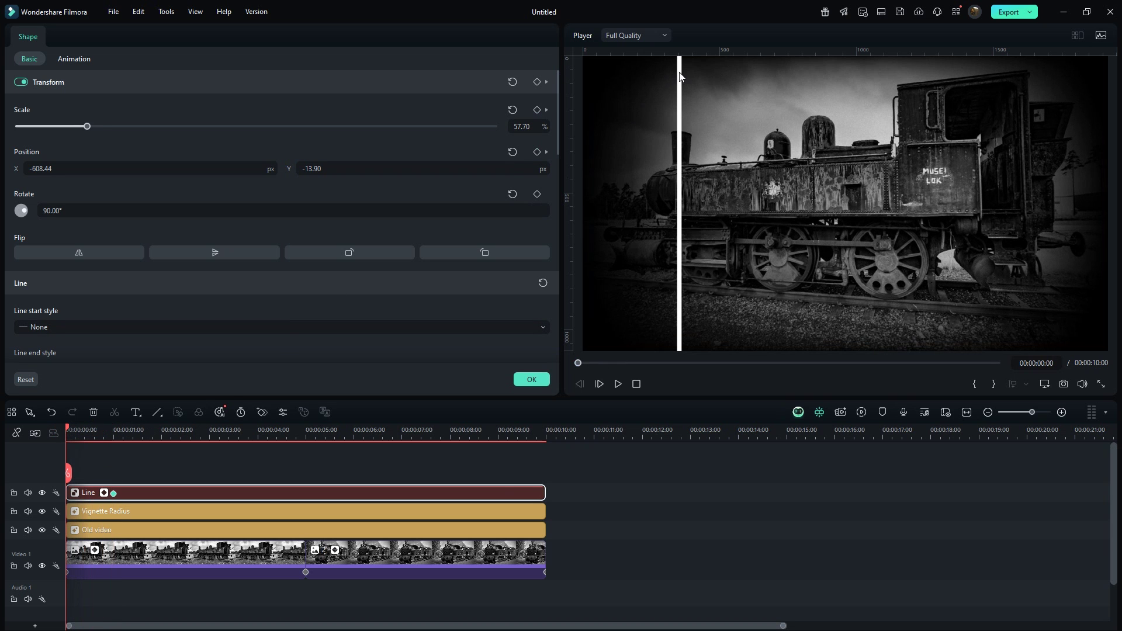
{"action": "left_click_drag", "start_coordinate": [678, 57], "coordinate": [693, 342]}
{"action": "left_click", "coordinate": [704, 316]}
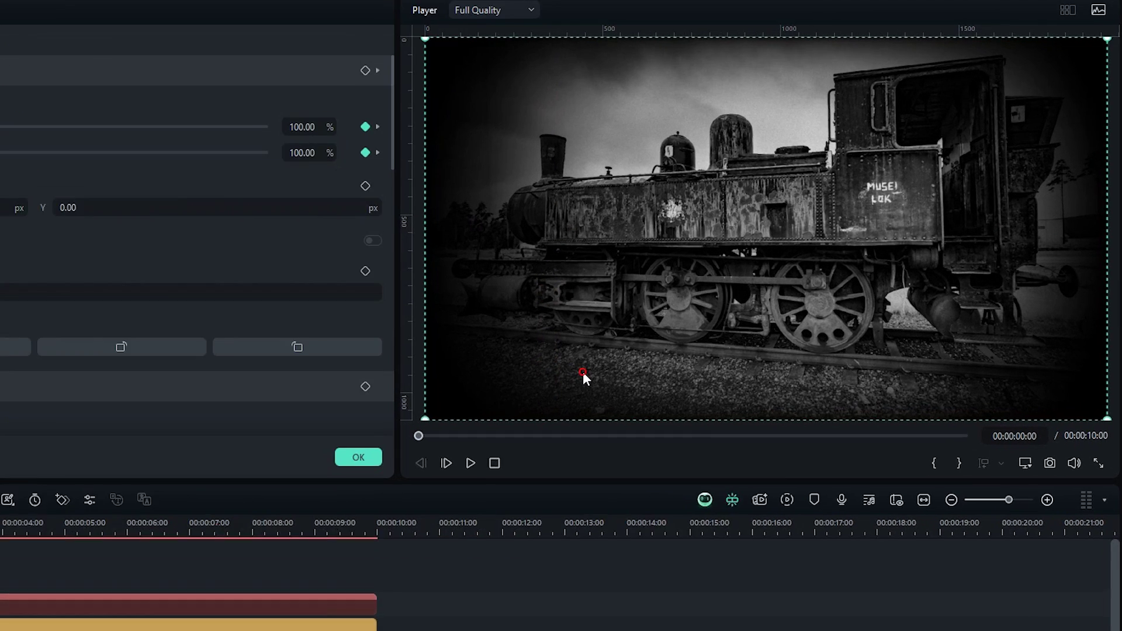
{"action": "key", "text": "space"}
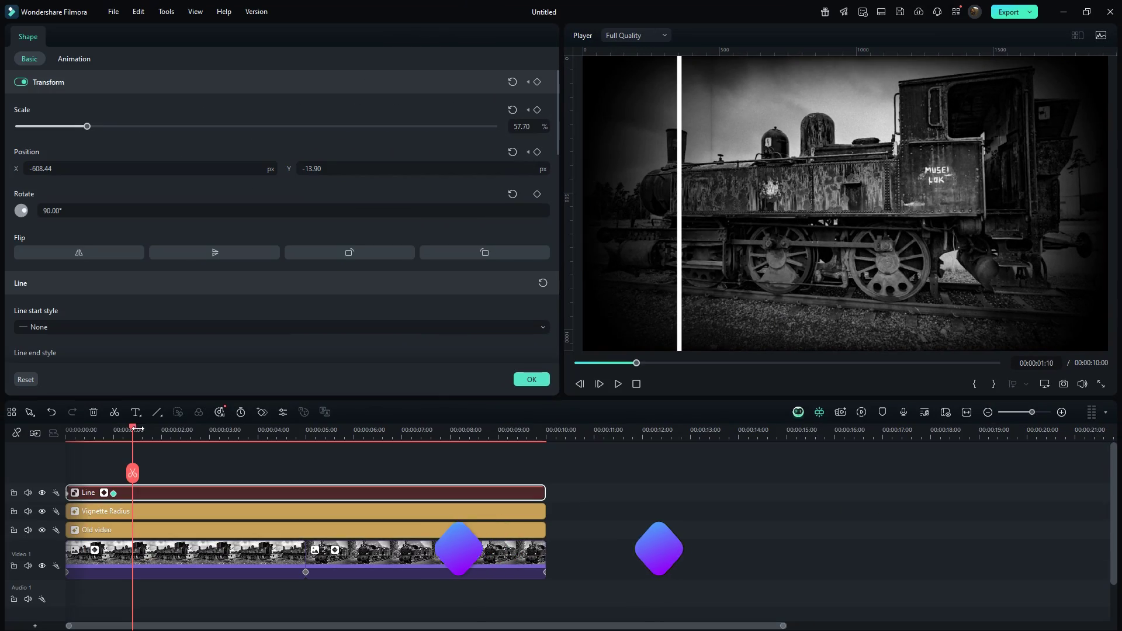
{"action": "left_click_drag", "start_coordinate": [133, 430], "coordinate": [114, 433]}
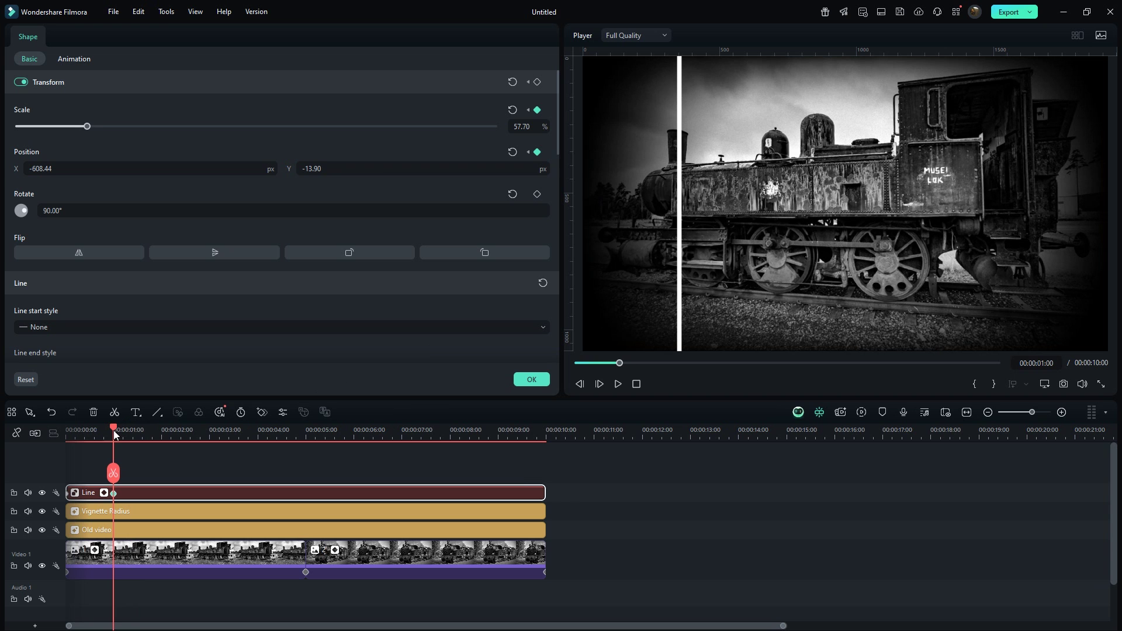
Place an ellipse dot on the white line and give it the recent orange fill colour
{"action": "left_click", "coordinate": [162, 416]}
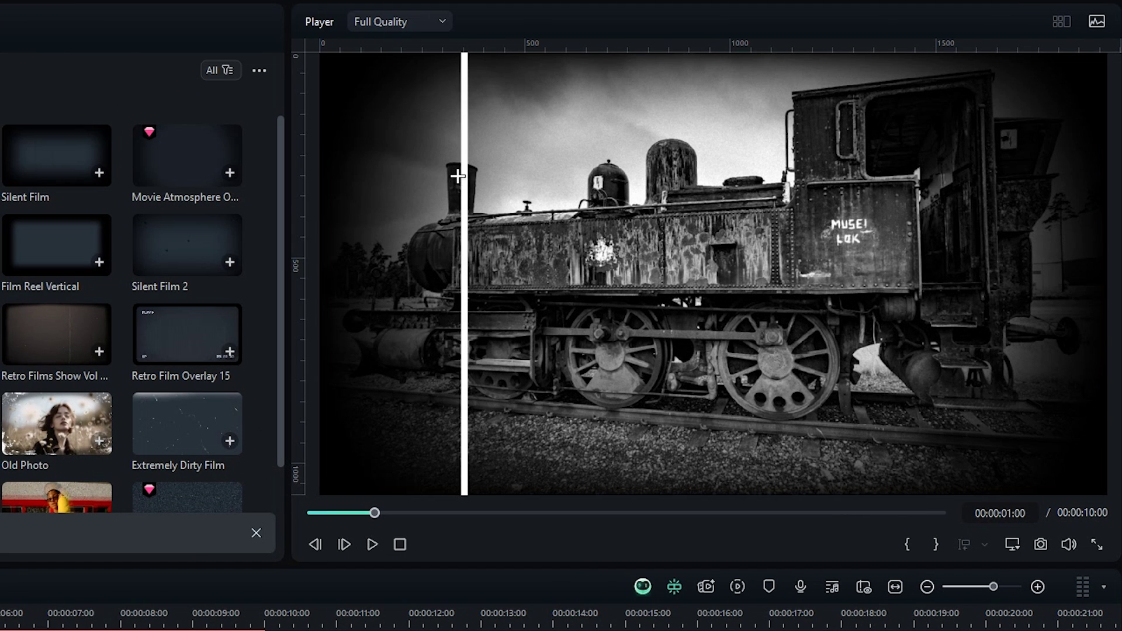
{"action": "left_click", "coordinate": [473, 192]}
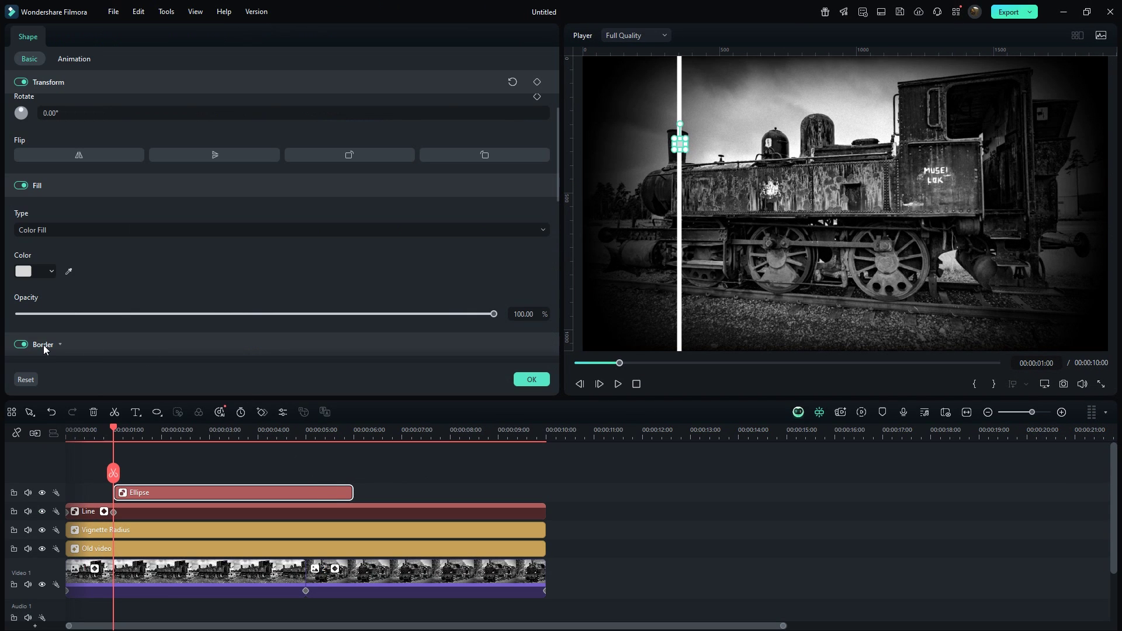
{"action": "left_click", "coordinate": [51, 270]}
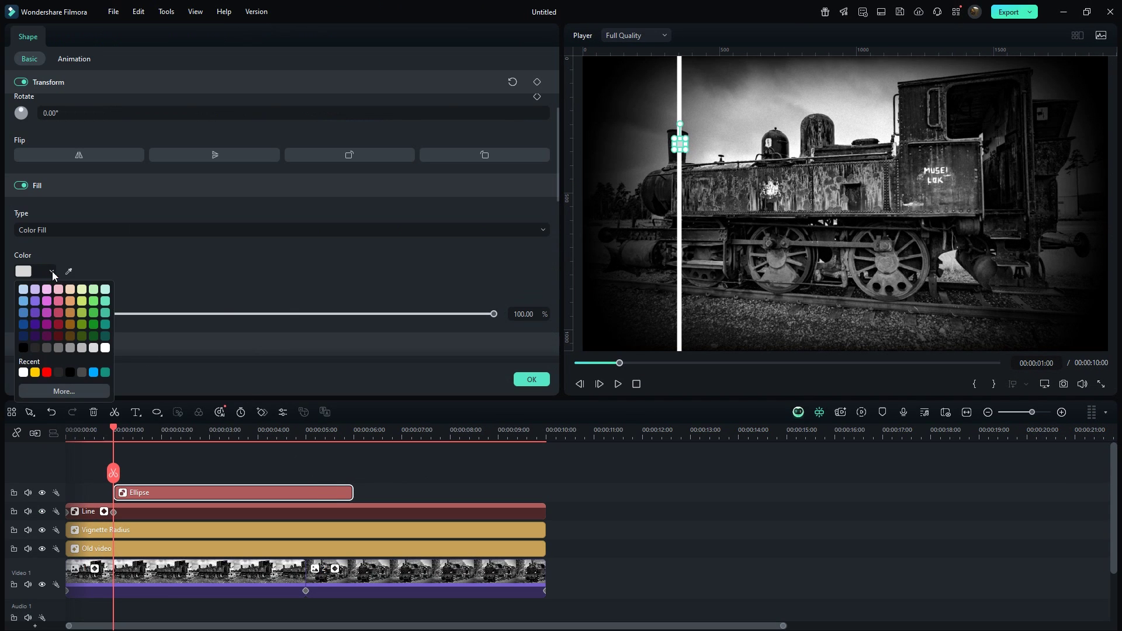
{"action": "left_click", "coordinate": [34, 373]}
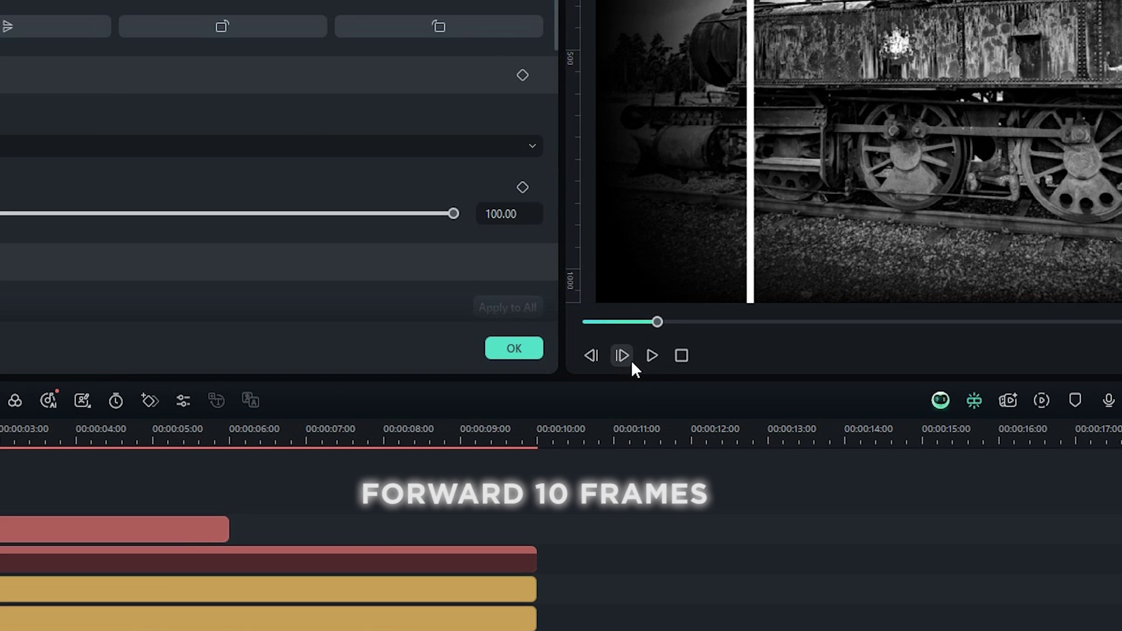
{"action": "left_click", "coordinate": [632, 363]}
{"action": "left_click", "coordinate": [631, 363]}
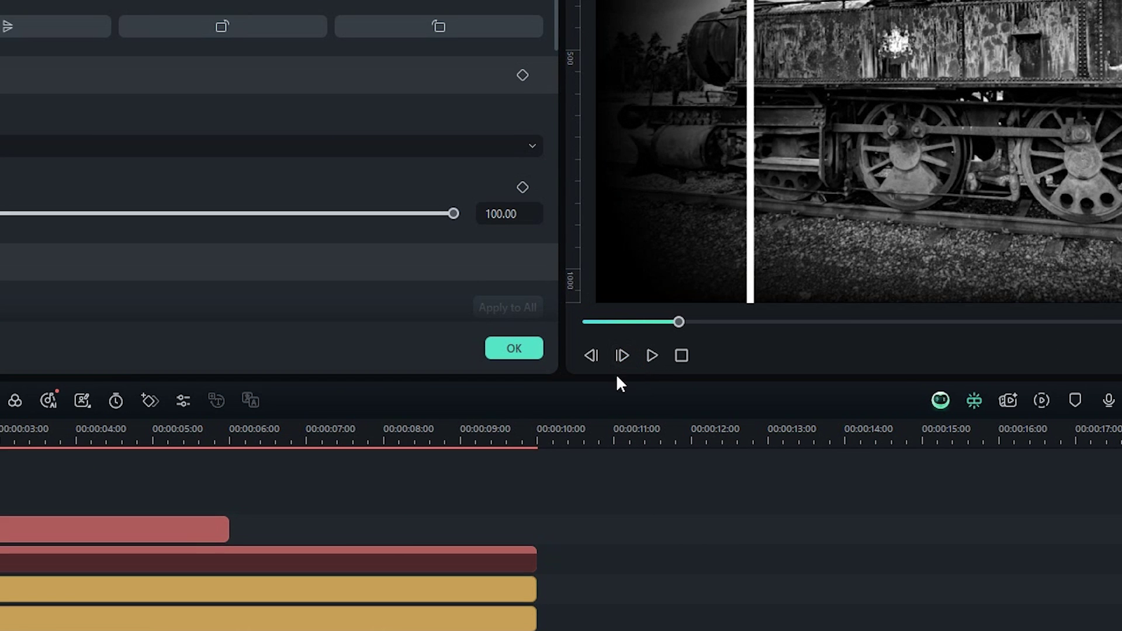
Add a position keyframe to the ellipse; a trial vertical-scale change is undone
{"action": "left_click", "coordinate": [175, 528]}
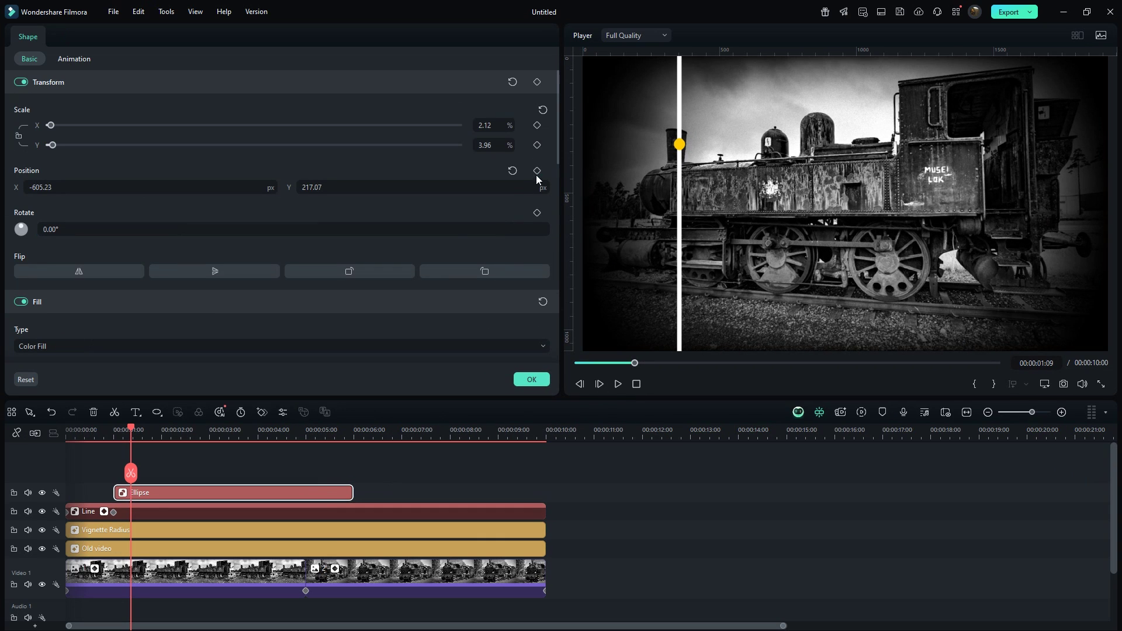
{"action": "left_click", "coordinate": [537, 171]}
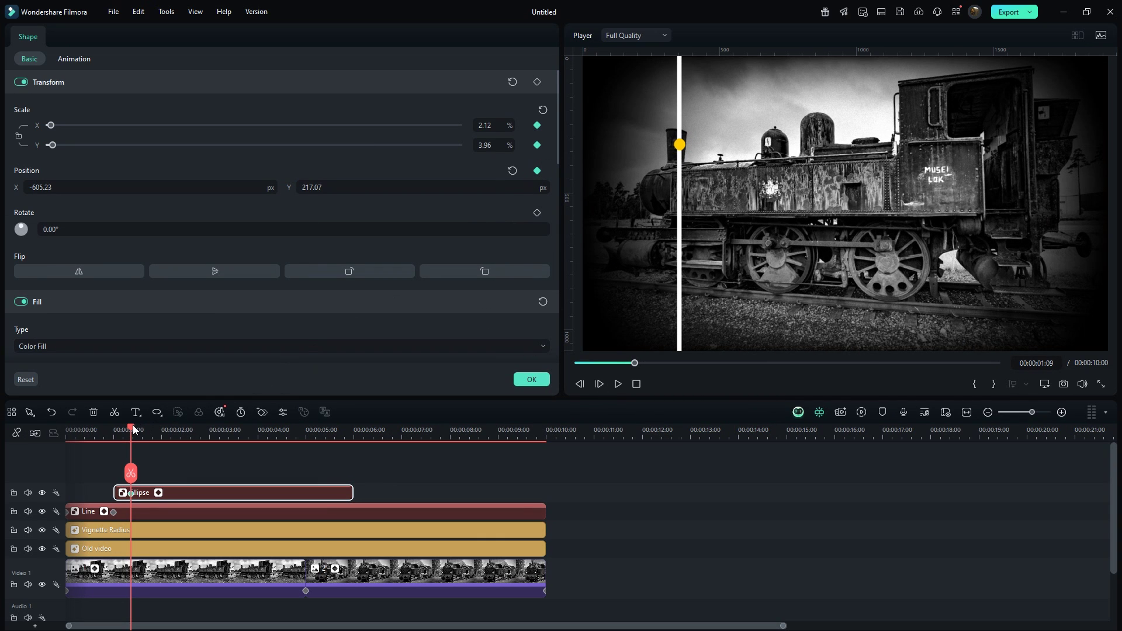
{"action": "left_click_drag", "start_coordinate": [132, 431], "coordinate": [113, 430]}
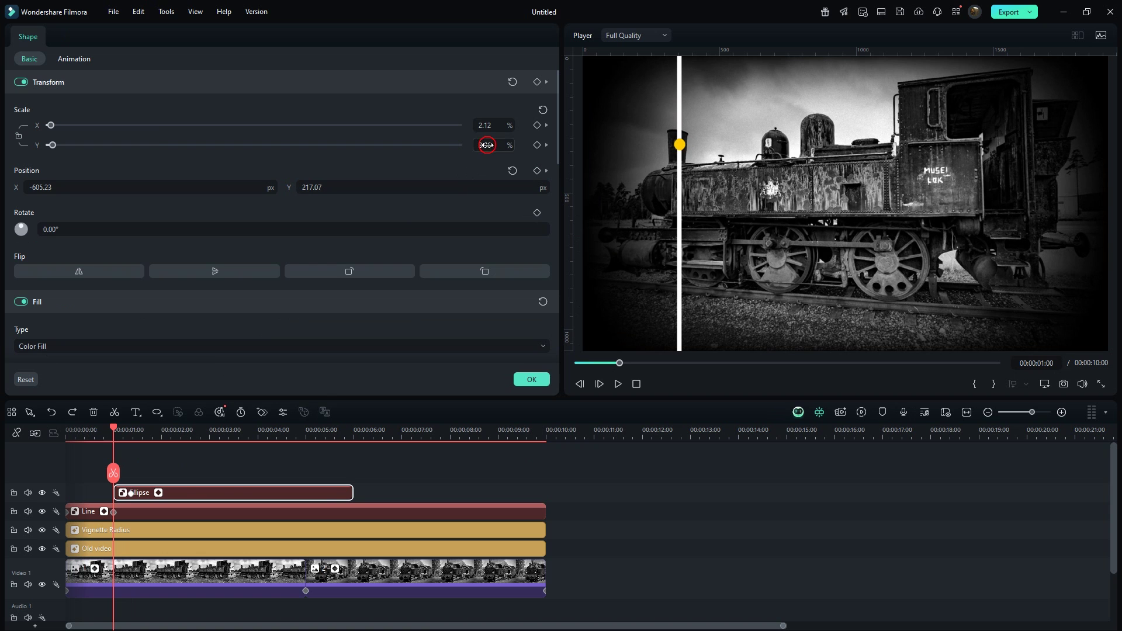
{"action": "left_click", "coordinate": [486, 126]}
{"action": "type", "text": "0"}
{"action": "key", "text": "ctrl+z"}
{"action": "key", "text": "ctrl+z"}
Copy the Ellipse clip onto a new track and shift the copy slightly later
{"action": "key", "text": "ctrl+c"}
{"action": "key", "text": "ctrl+v"}
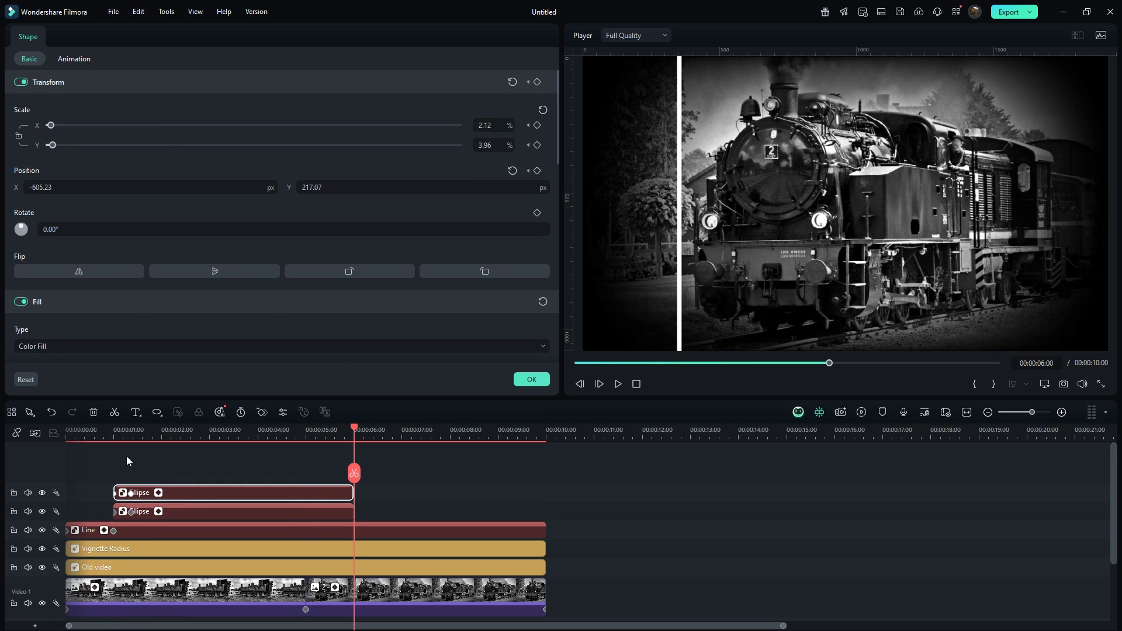
{"action": "left_click", "coordinate": [114, 436]}
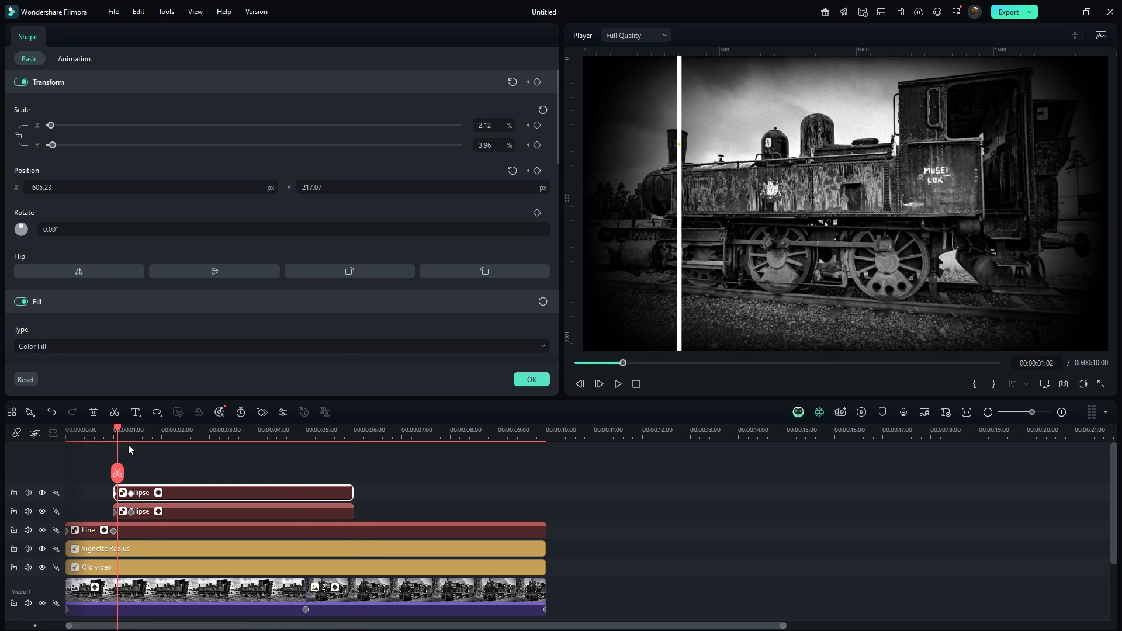
{"action": "left_click_drag", "start_coordinate": [179, 494], "coordinate": [188, 494]}
{"action": "left_click", "coordinate": [135, 494]}
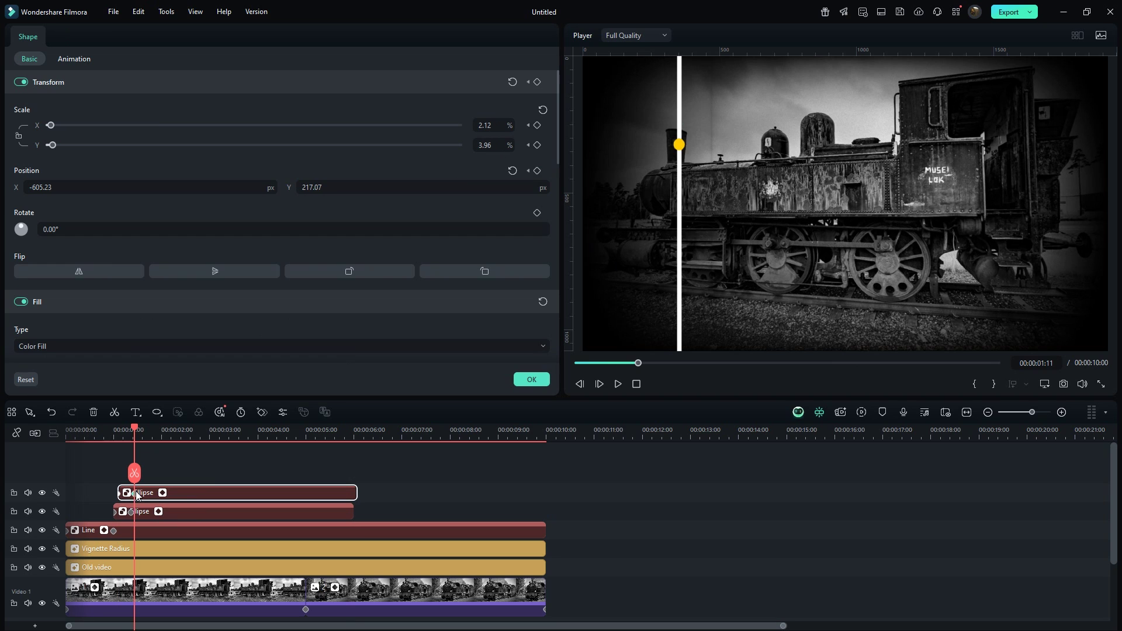
Turn off the copied ellipse's fill and give it a yellow border of thickness 2
{"action": "left_click", "coordinate": [21, 302]}
{"action": "scroll", "coordinate": [202, 288], "scroll_direction": "down", "scroll_amount": 3}
{"action": "scroll", "coordinate": [202, 288], "scroll_direction": "down", "scroll_amount": 2}
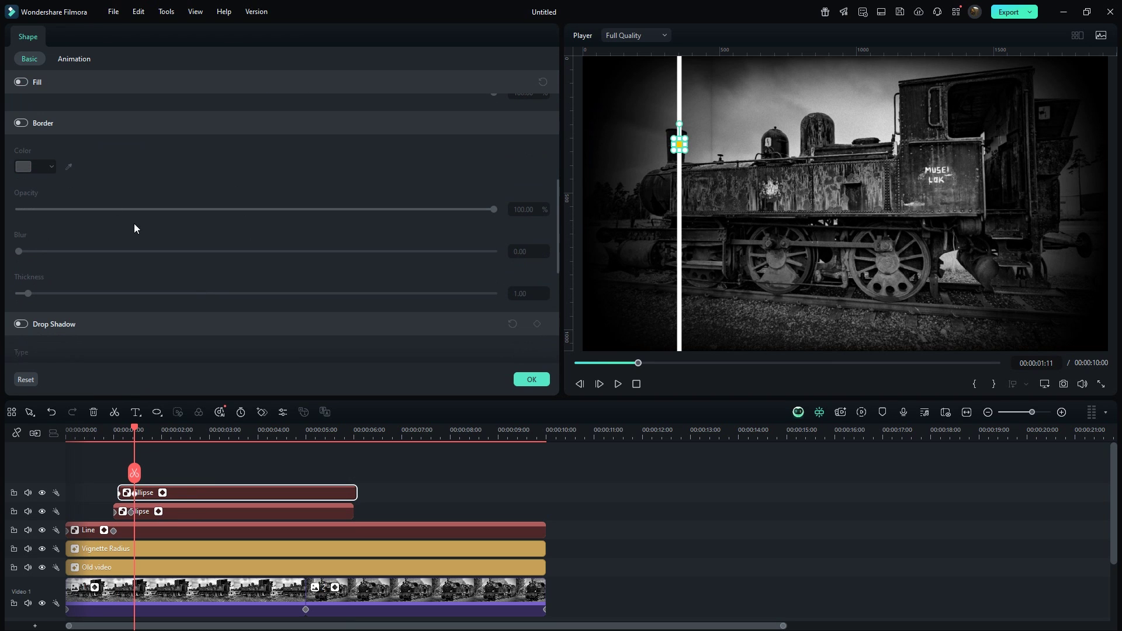
{"action": "left_click", "coordinate": [21, 122]}
{"action": "left_click", "coordinate": [51, 166]}
{"action": "left_click", "coordinate": [35, 267]}
{"action": "key", "text": "Return"}
Enlarge the outlined ellipse into a ring around the dot and preview the animation
{"action": "left_click_drag", "start_coordinate": [690, 152], "coordinate": [691, 153]}
{"action": "left_click_drag", "start_coordinate": [755, 140], "coordinate": [754, 146]}
{"action": "key", "text": "space"}
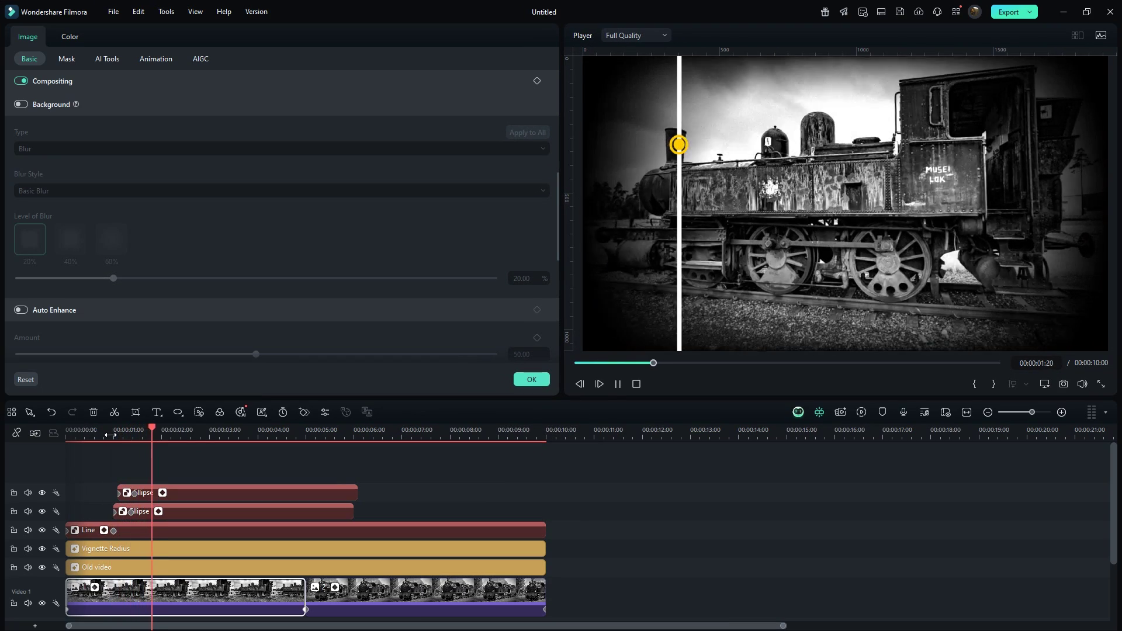
{"action": "key", "text": "space"}
{"action": "left_click_drag", "start_coordinate": [159, 431], "coordinate": [125, 429]}
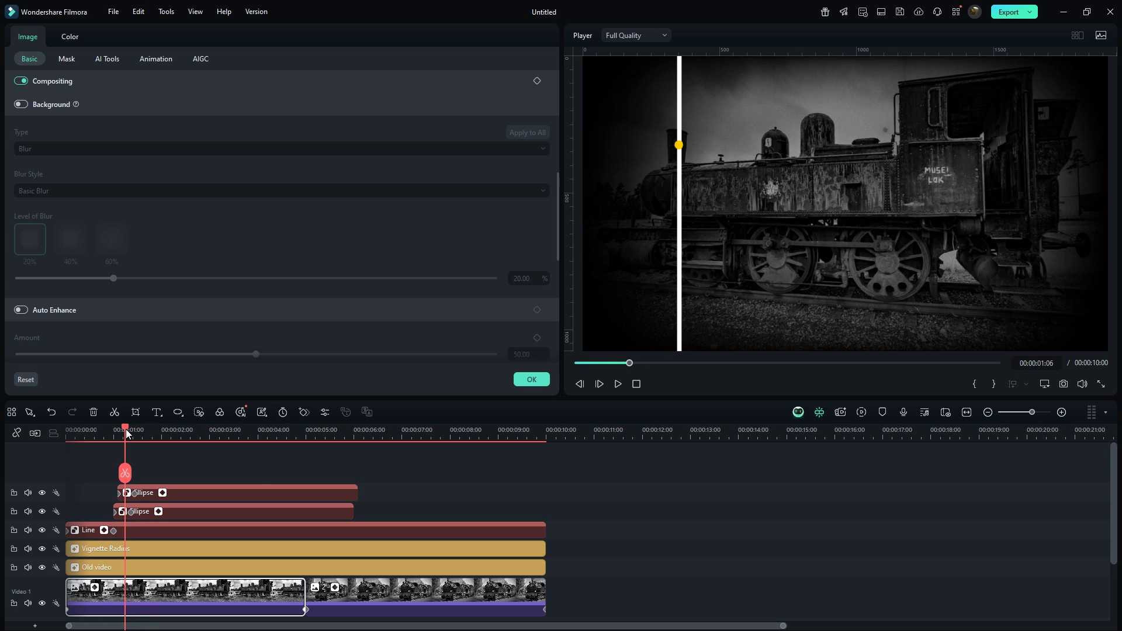
Draw a borderless yellow size-4 line from the dot rightward across the locomotive
{"action": "left_click", "coordinate": [180, 418]}
{"action": "left_click", "coordinate": [191, 490]}
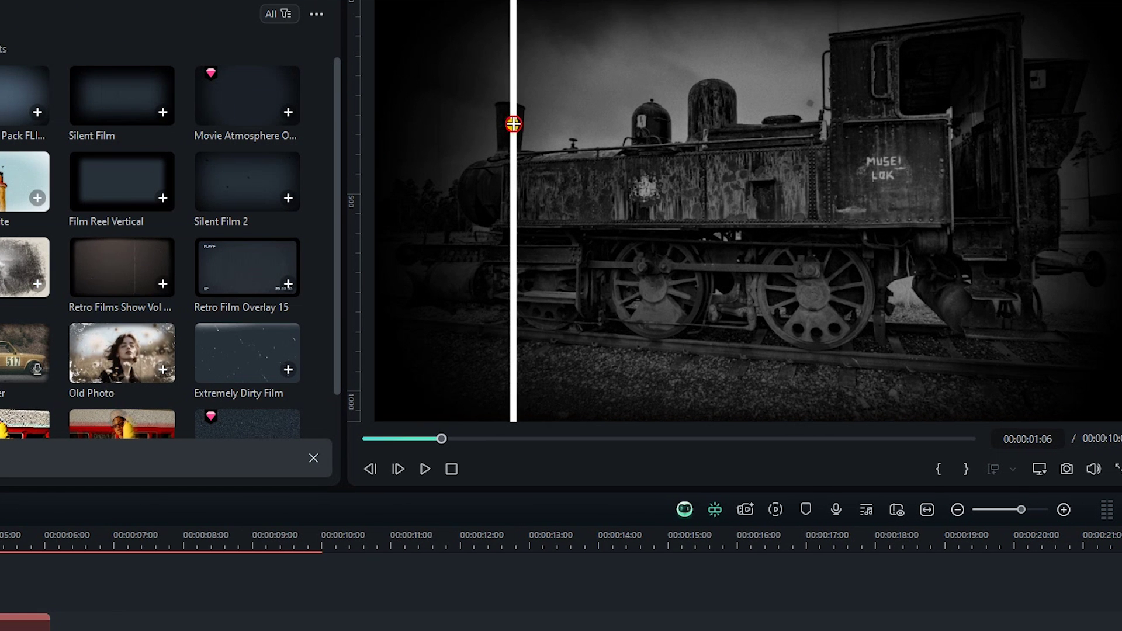
{"action": "left_click_drag", "start_coordinate": [513, 123], "coordinate": [806, 124]}
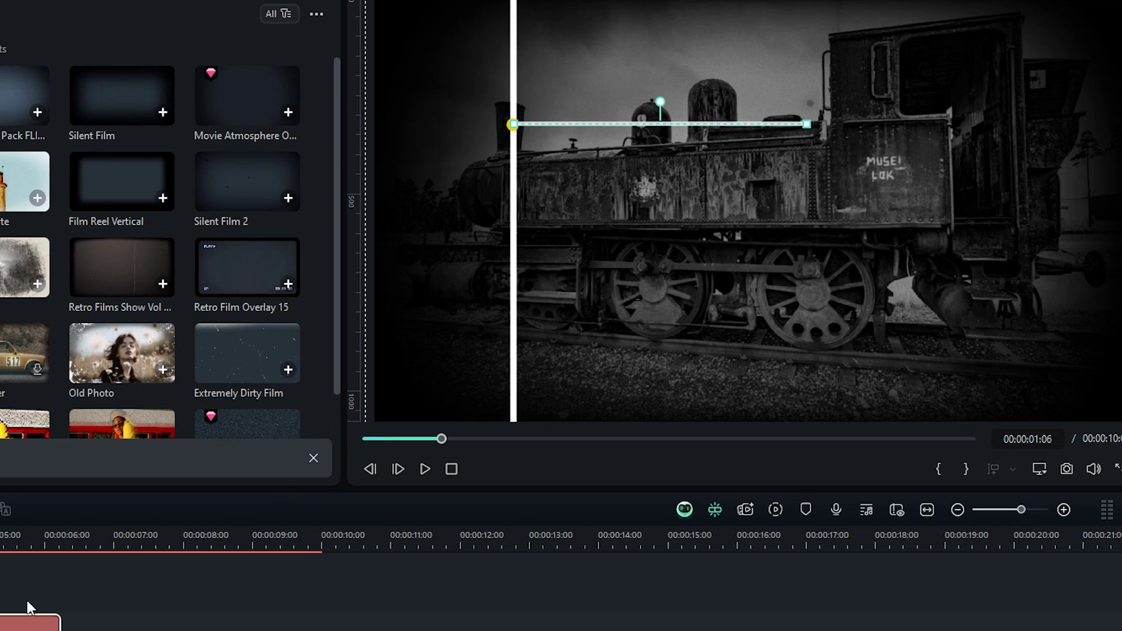
{"action": "double_click", "coordinate": [15, 620]}
{"action": "left_click", "coordinate": [27, 401]}
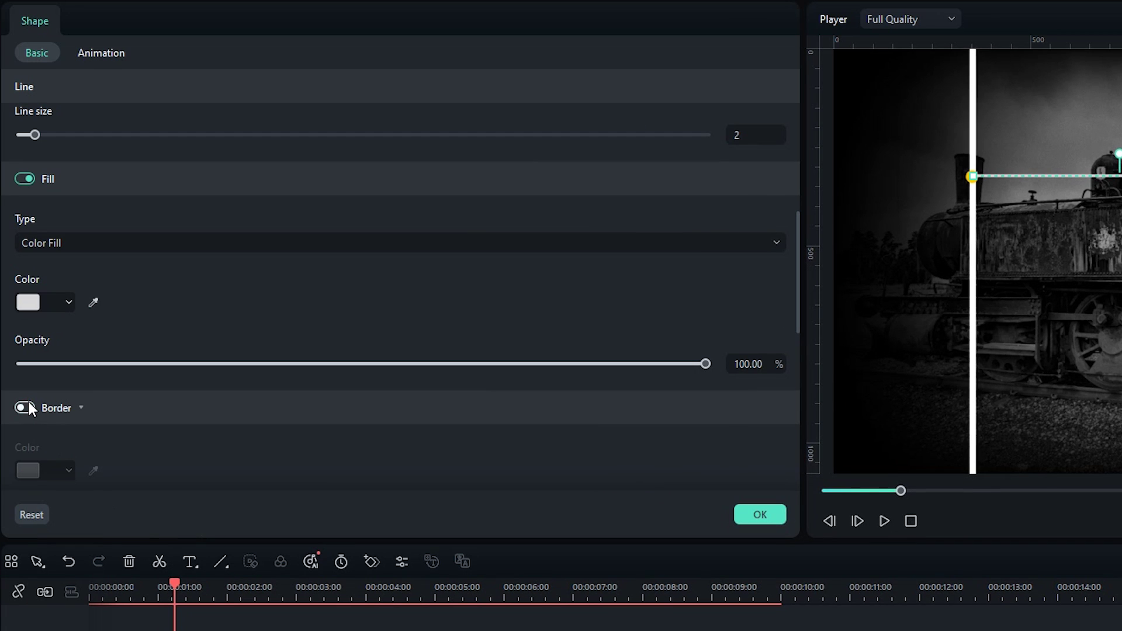
{"action": "left_click", "coordinate": [63, 295]}
{"action": "left_click", "coordinate": [45, 448]}
{"action": "scroll", "coordinate": [597, 362], "scroll_direction": "up", "scroll_amount": 2}
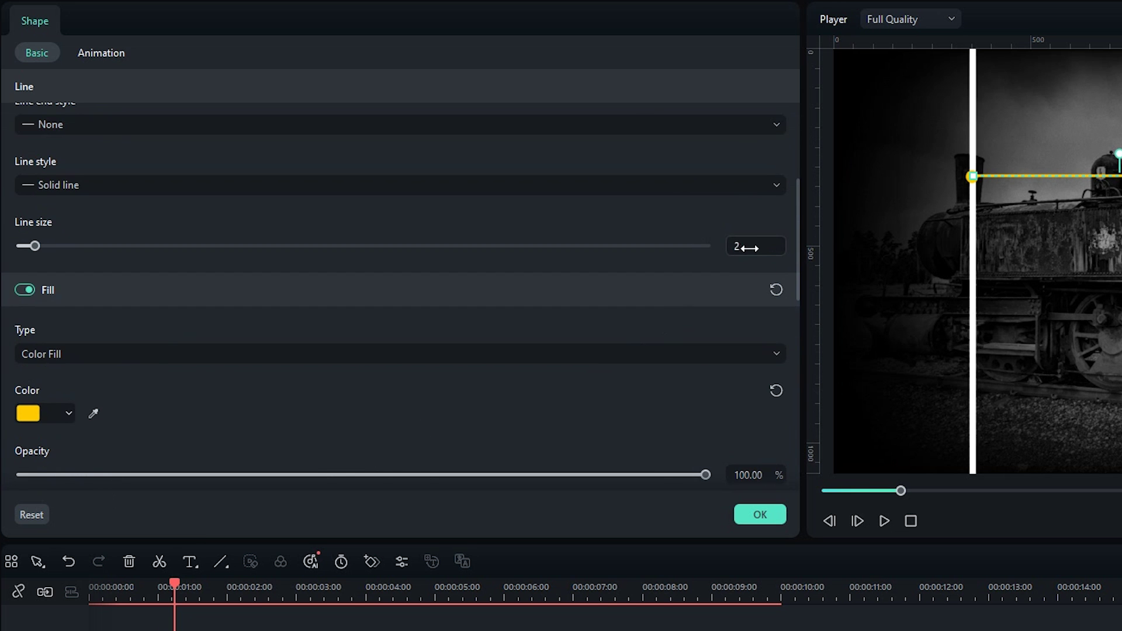
{"action": "left_click_drag", "start_coordinate": [750, 247], "coordinate": [746, 246]}
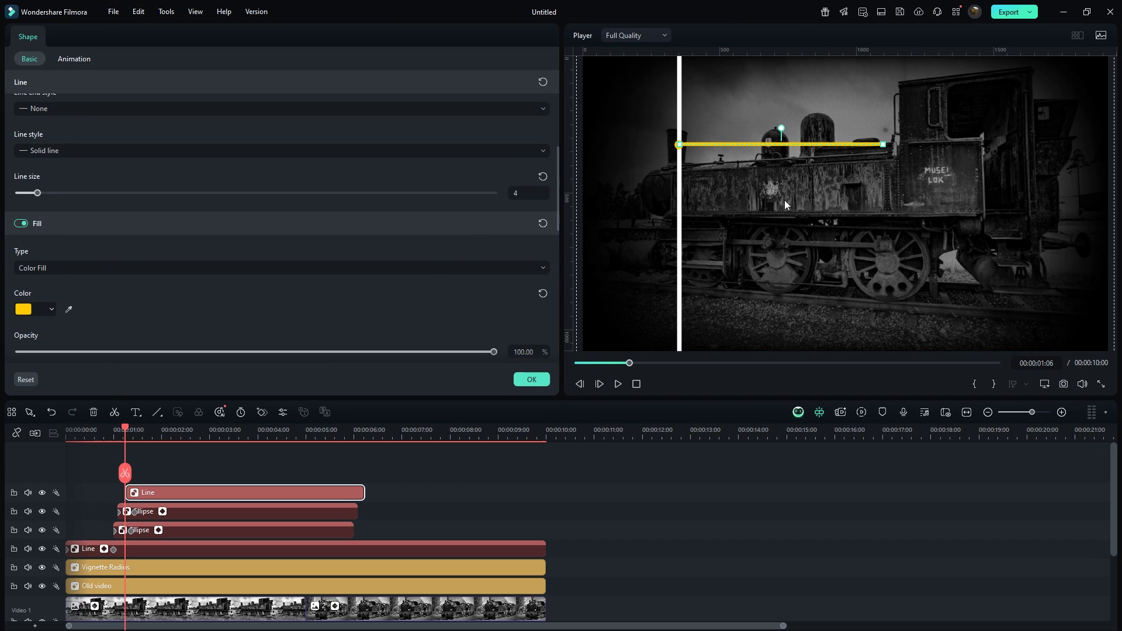
Keyframe the line at 2:05, collapse it to zero length at 1:06, and play it back
{"action": "left_click_drag", "start_coordinate": [126, 431], "coordinate": [171, 432]}
{"action": "scroll", "coordinate": [384, 283], "scroll_direction": "up", "scroll_amount": 4}
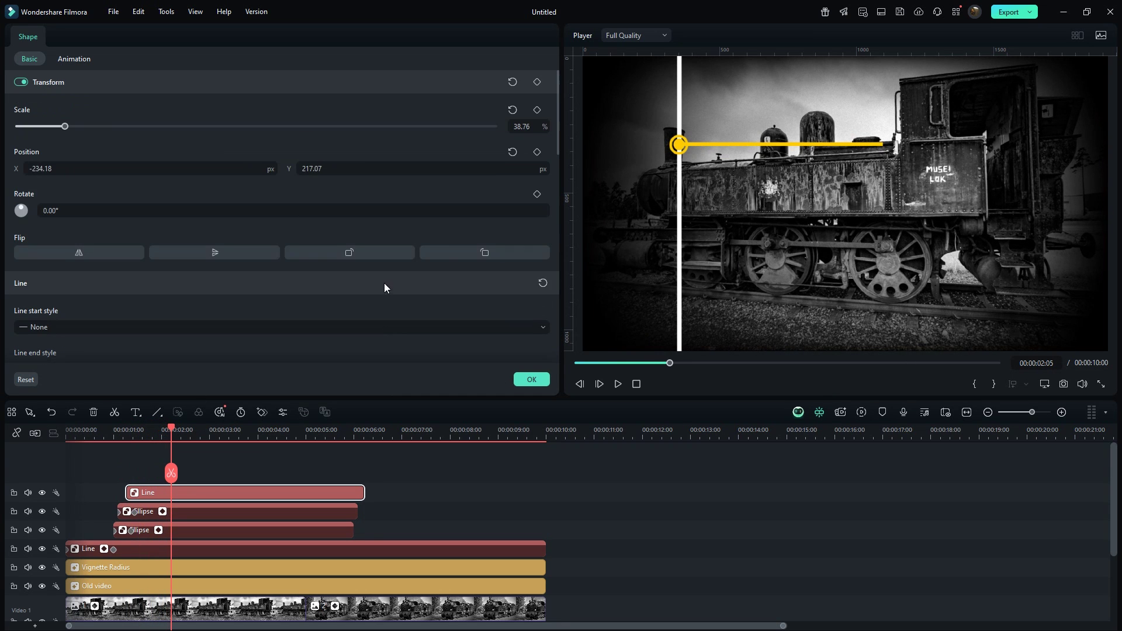
{"action": "left_click", "coordinate": [537, 152]}
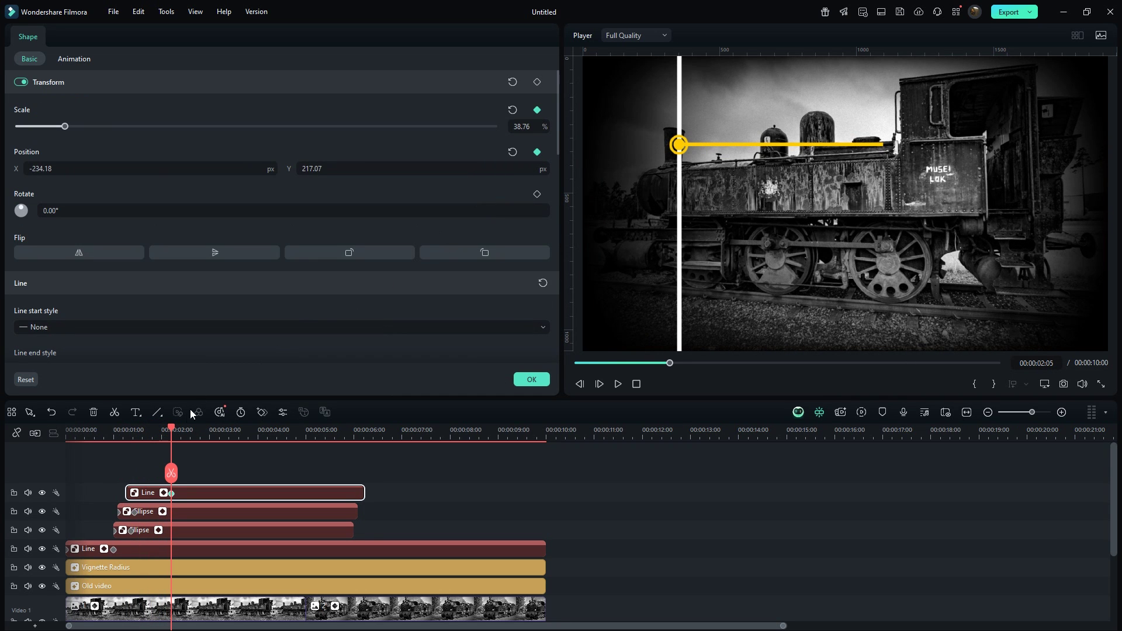
{"action": "left_click_drag", "start_coordinate": [171, 431], "coordinate": [126, 438]}
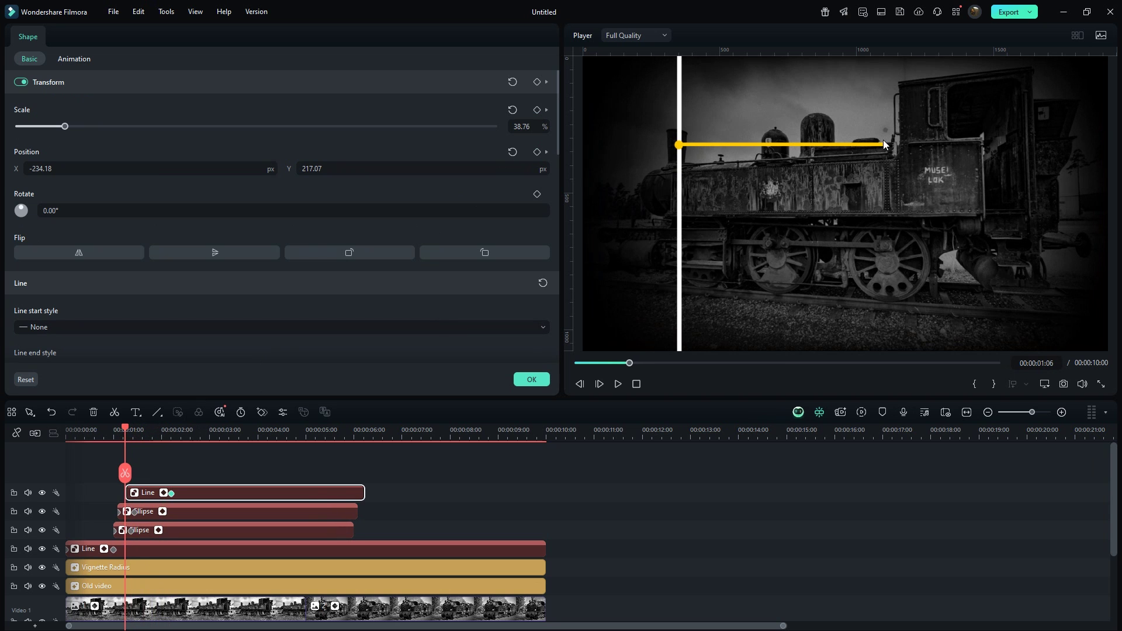
{"action": "left_click_drag", "start_coordinate": [868, 144], "coordinate": [683, 154]}
{"action": "key", "text": "space"}
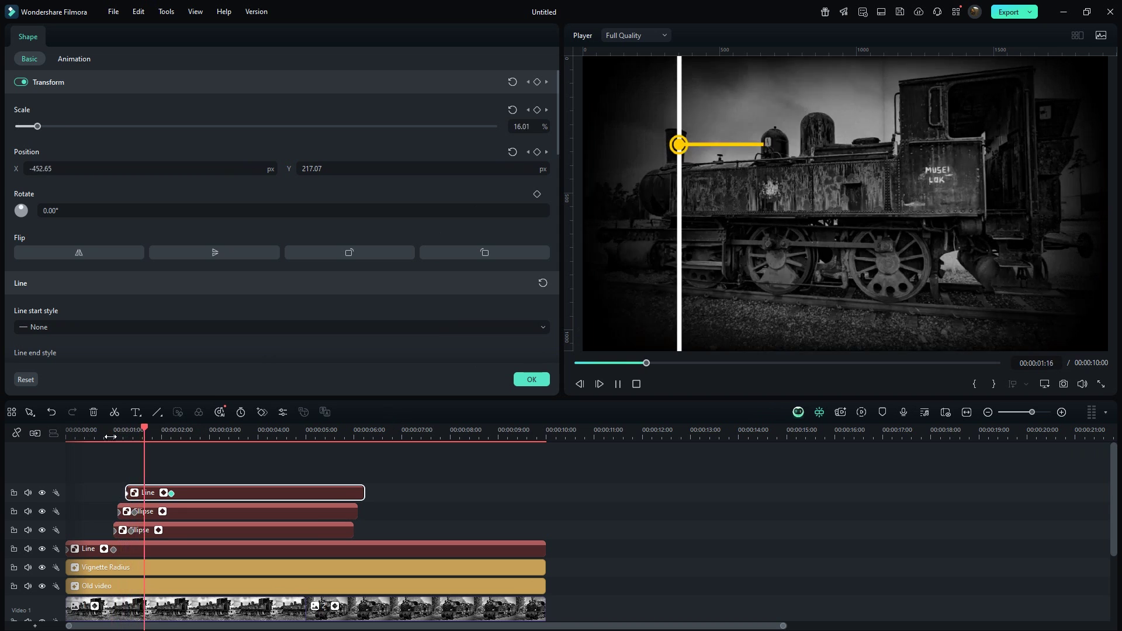
Draw a vertical line dropping down from the yellow line's right end at 2:05
{"action": "left_click", "coordinate": [172, 494]}
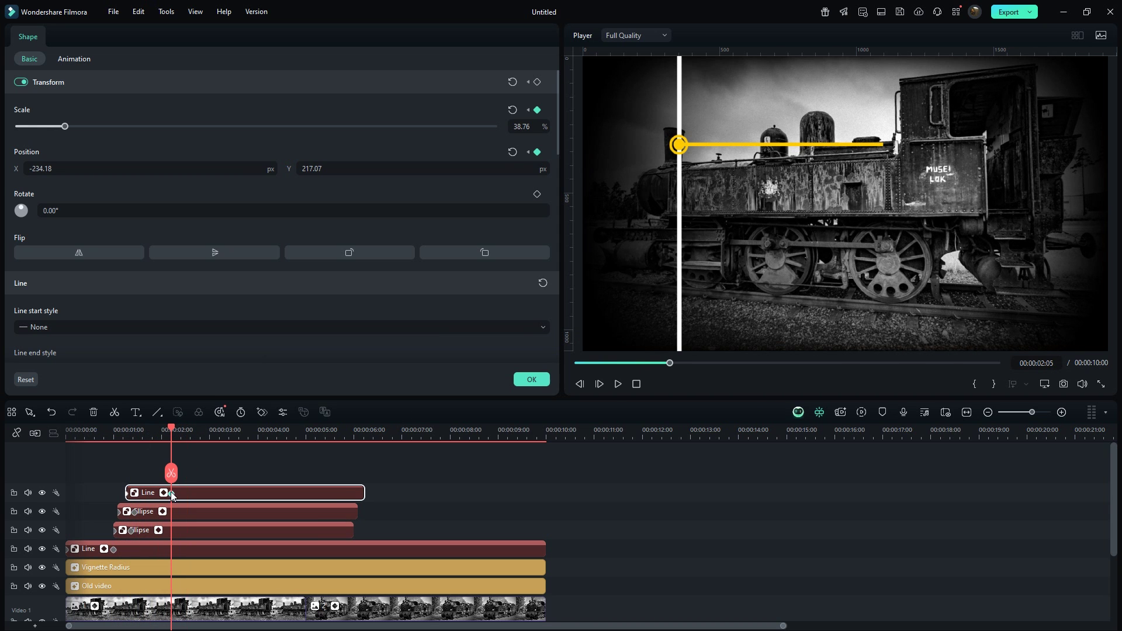
{"action": "left_click", "coordinate": [156, 412]}
{"action": "left_click", "coordinate": [175, 491]}
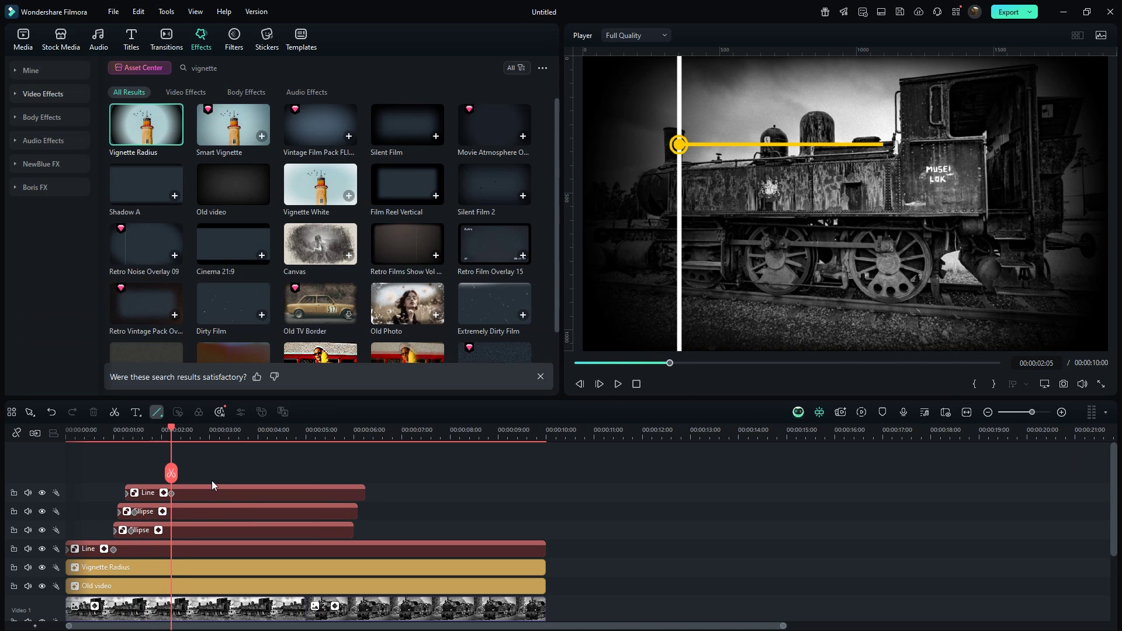
{"action": "left_click", "coordinate": [882, 144]}
{"action": "left_click", "coordinate": [885, 189]}
Make the new vertical line yellow, borderless, with line size 4
{"action": "left_click", "coordinate": [331, 494]}
{"action": "scroll", "coordinate": [381, 309], "scroll_direction": "down", "scroll_amount": 10}
{"action": "left_click", "coordinate": [26, 261]}
{"action": "left_click", "coordinate": [52, 189]}
{"action": "left_click", "coordinate": [40, 275]}
{"action": "scroll", "coordinate": [409, 287], "scroll_direction": "up", "scroll_amount": 5}
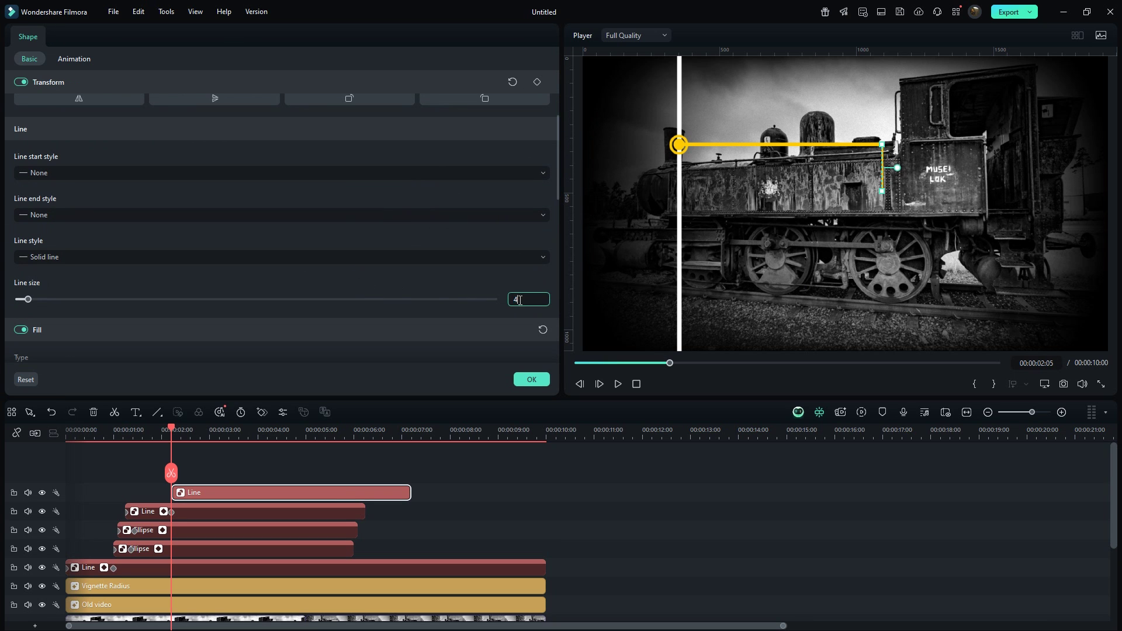
{"action": "key", "text": "Return"}
Magnify the preview and nudge the vertical line to meet the horizontal one at the corner
{"action": "left_click", "coordinate": [1035, 384]}
{"action": "mouse_move", "coordinate": [994, 451]}
{"action": "left_click", "coordinate": [877, 521]}
{"action": "left_click_drag", "start_coordinate": [925, 93], "coordinate": [924, 93]}
{"action": "left_click", "coordinate": [950, 95]}
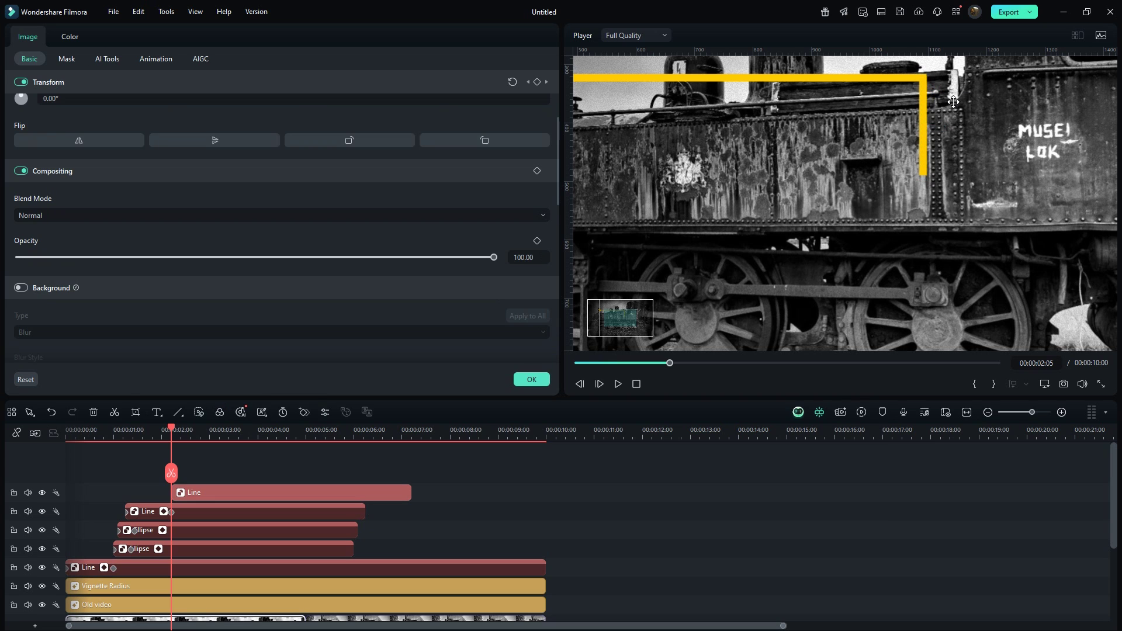
{"action": "left_click", "coordinate": [929, 110]}
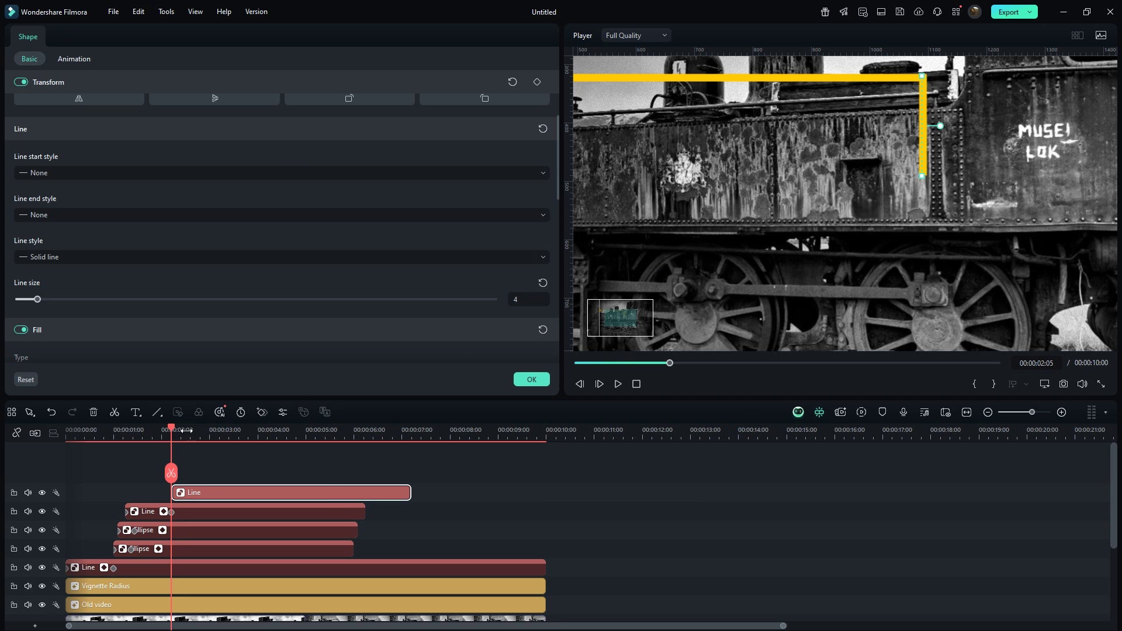
Keyframe the vertical line's position, shrink it to nearly nothing at 2:05, and play the growth
{"action": "left_click_drag", "start_coordinate": [176, 431], "coordinate": [203, 430]}
{"action": "scroll", "coordinate": [409, 183], "scroll_direction": "up", "scroll_amount": 3}
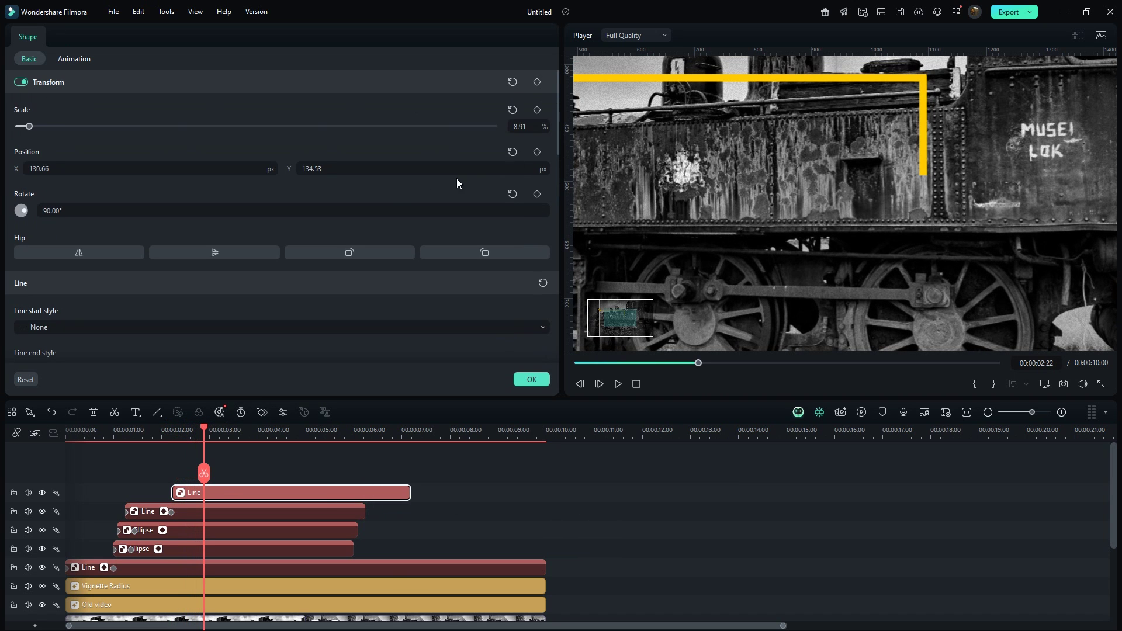
{"action": "left_click", "coordinate": [537, 153]}
{"action": "left_click_drag", "start_coordinate": [208, 425], "coordinate": [171, 431]}
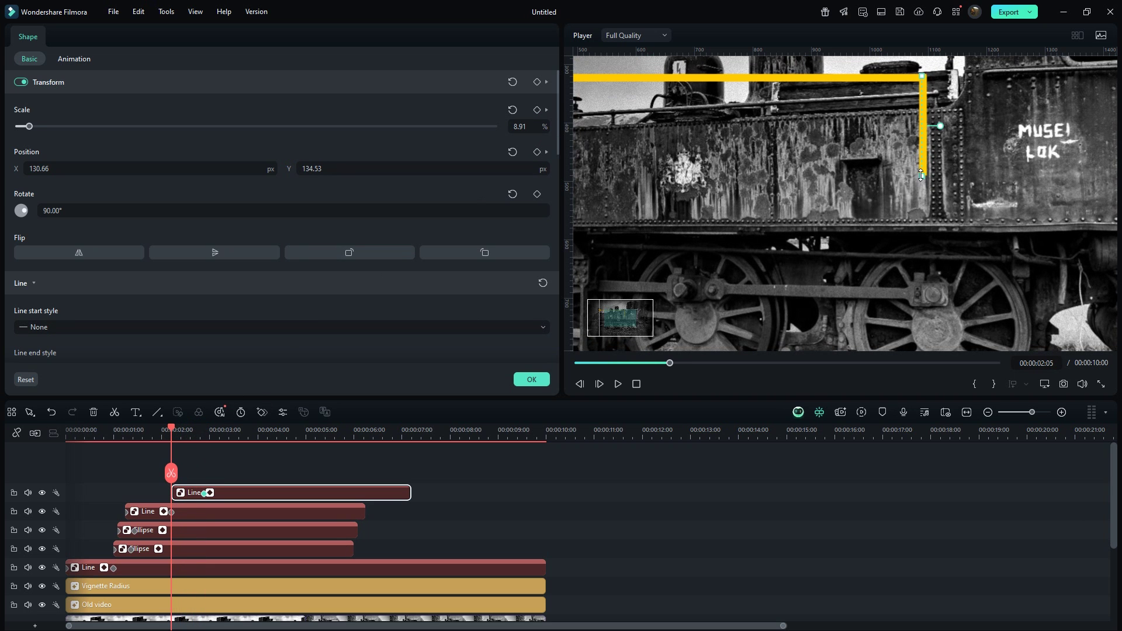
{"action": "left_click_drag", "start_coordinate": [921, 175], "coordinate": [922, 79]}
{"action": "left_click", "coordinate": [624, 323]}
{"action": "left_click_drag", "start_coordinate": [624, 323], "coordinate": [621, 323]}
{"action": "left_click", "coordinate": [116, 439]}
{"action": "key", "text": "space"}
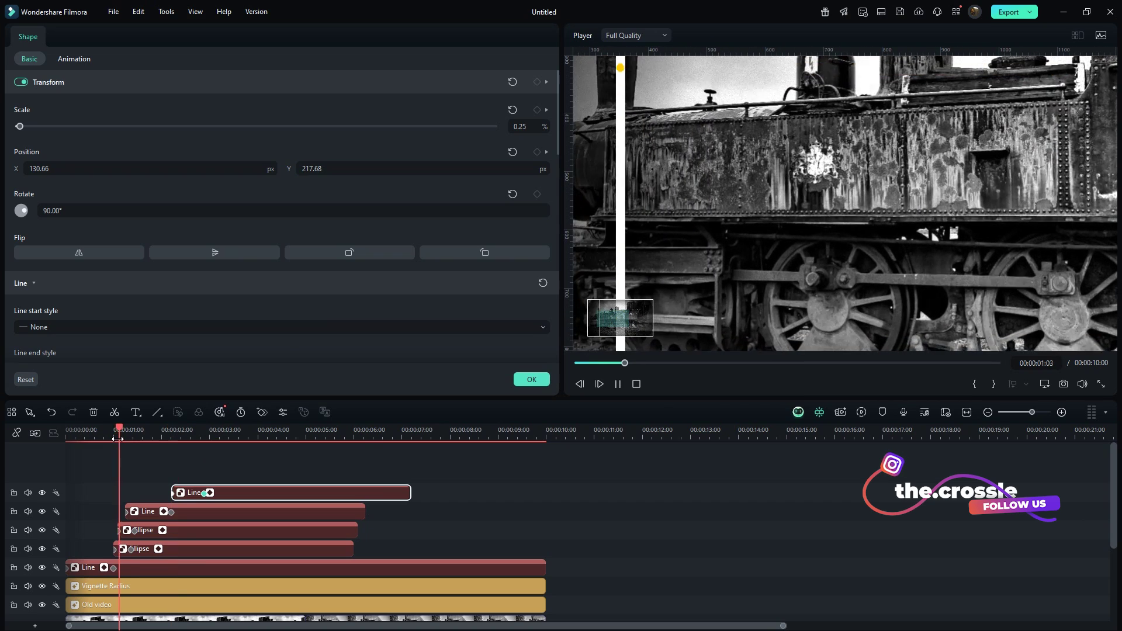
{"action": "key", "text": "space"}
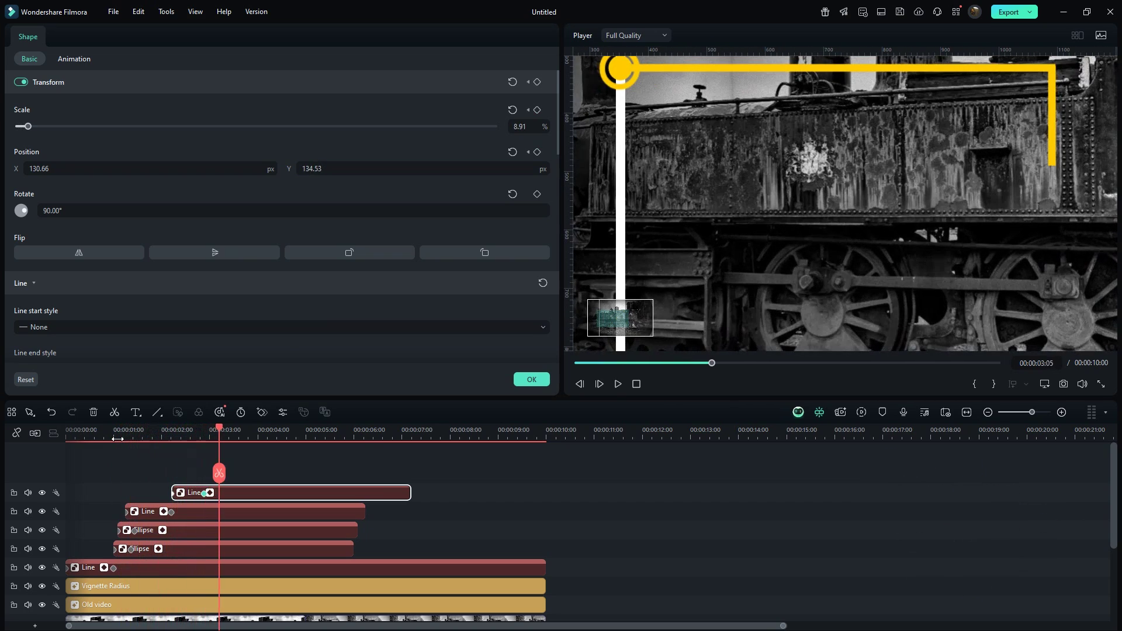
Fit the preview, close the line settings, and add a 'YOUR TITLE HERE' Default Title at about 2:17
{"action": "left_click", "coordinate": [1044, 384]}
{"action": "left_click", "coordinate": [958, 454]}
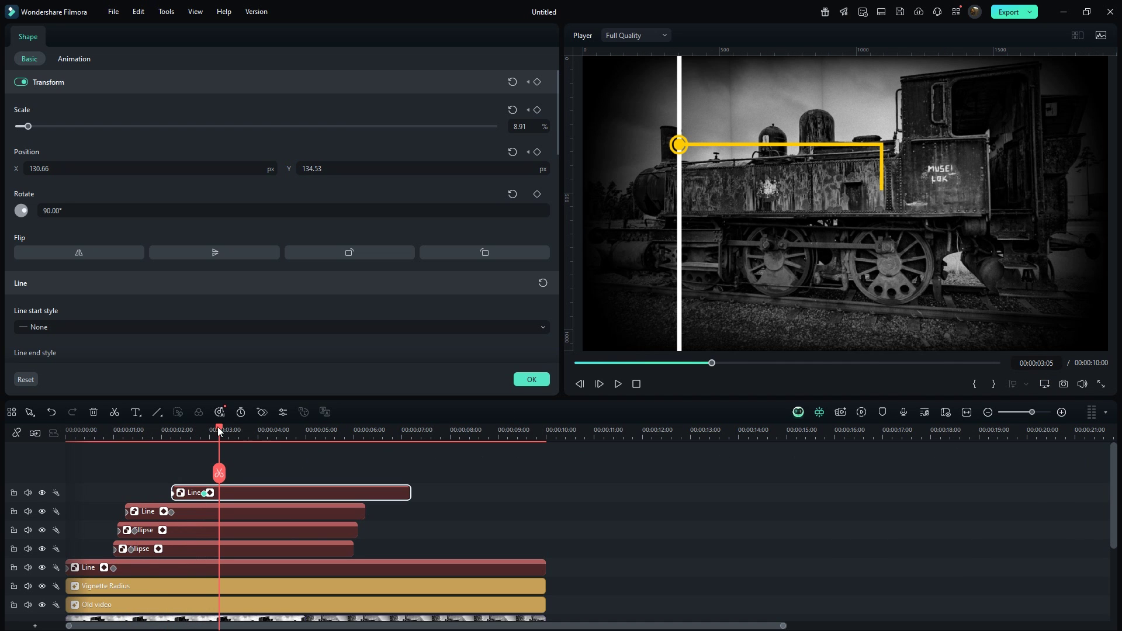
{"action": "left_click_drag", "start_coordinate": [219, 431], "coordinate": [196, 440]}
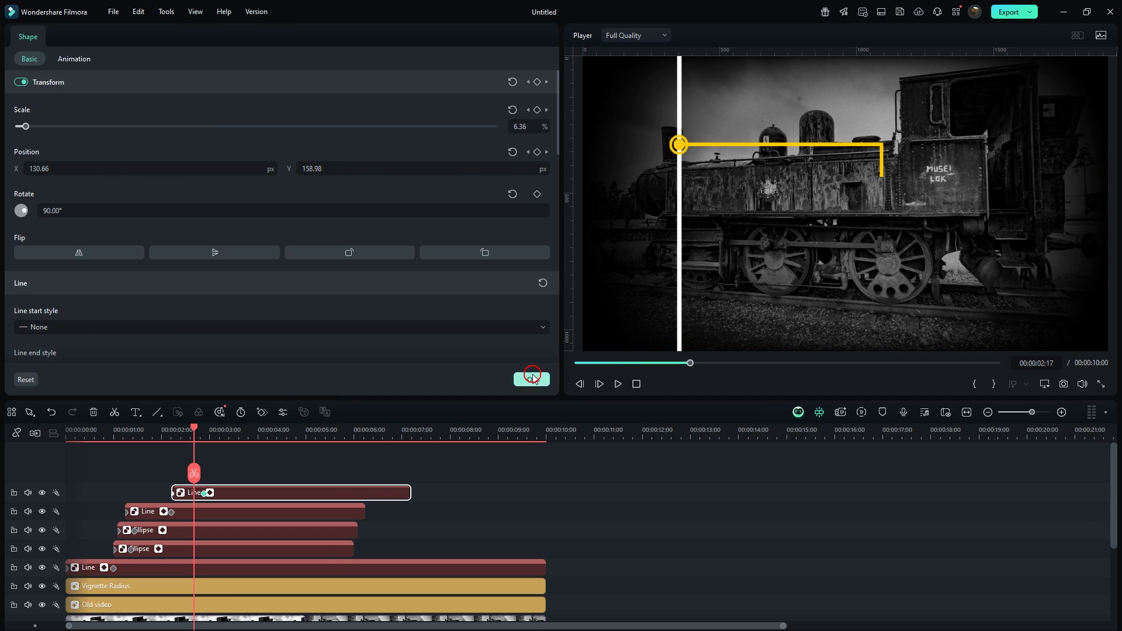
{"action": "left_click", "coordinate": [534, 379]}
{"action": "left_click", "coordinate": [132, 41]}
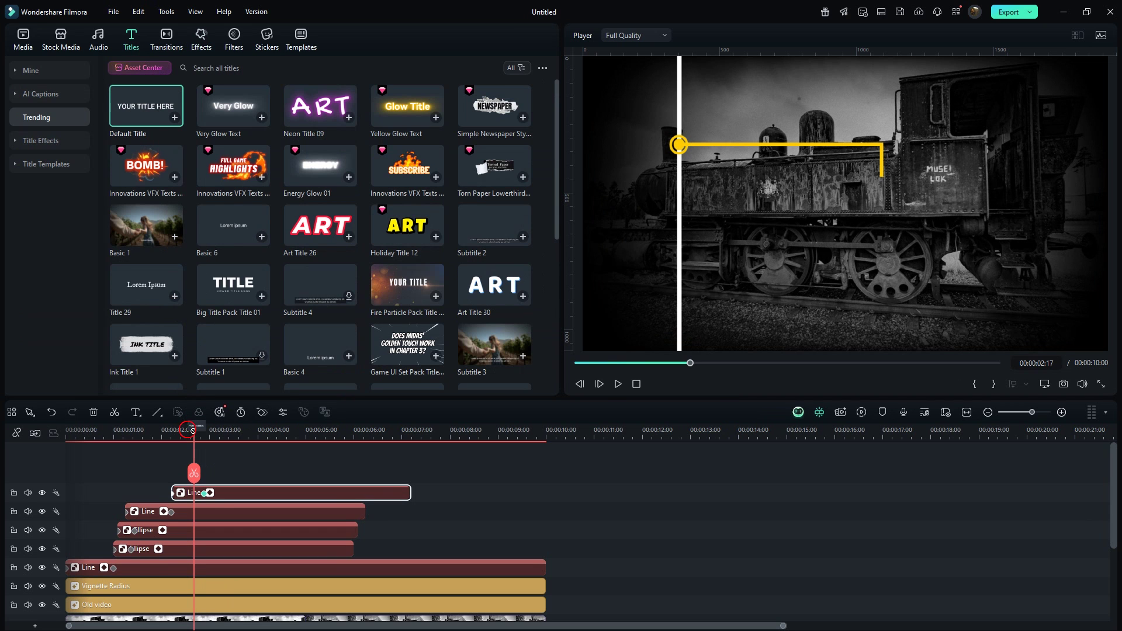
{"action": "key", "text": "alt+a"}
{"action": "double_click", "coordinate": [247, 493]}
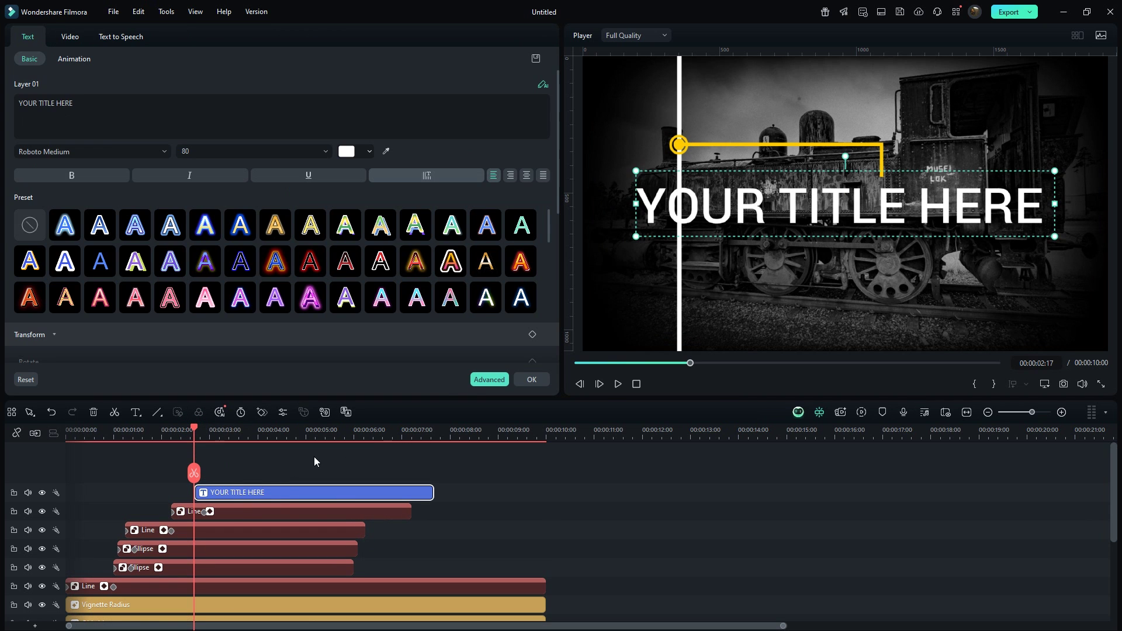
Retype the title as 1899 in Cinzel Bold and place it beside the yellow line's bottom end
{"action": "left_click", "coordinate": [489, 380]}
{"action": "key", "text": "BackSpace"}
{"action": "key", "text": "BackSpace"}
{"action": "key", "text": "BackSpace"}
{"action": "key", "text": "BackSpace"}
{"action": "key", "text": "BackSpace"}
{"action": "key", "text": "BackSpace"}
{"action": "key", "text": "BackSpace"}
{"action": "key", "text": "BackSpace"}
{"action": "key", "text": "BackSpace"}
{"action": "key", "text": "BackSpace"}
{"action": "key", "text": "BackSpace"}
{"action": "key", "text": "BackSpace"}
{"action": "key", "text": "BackSpace"}
{"action": "key", "text": "BackSpace"}
{"action": "key", "text": "BackSpace"}
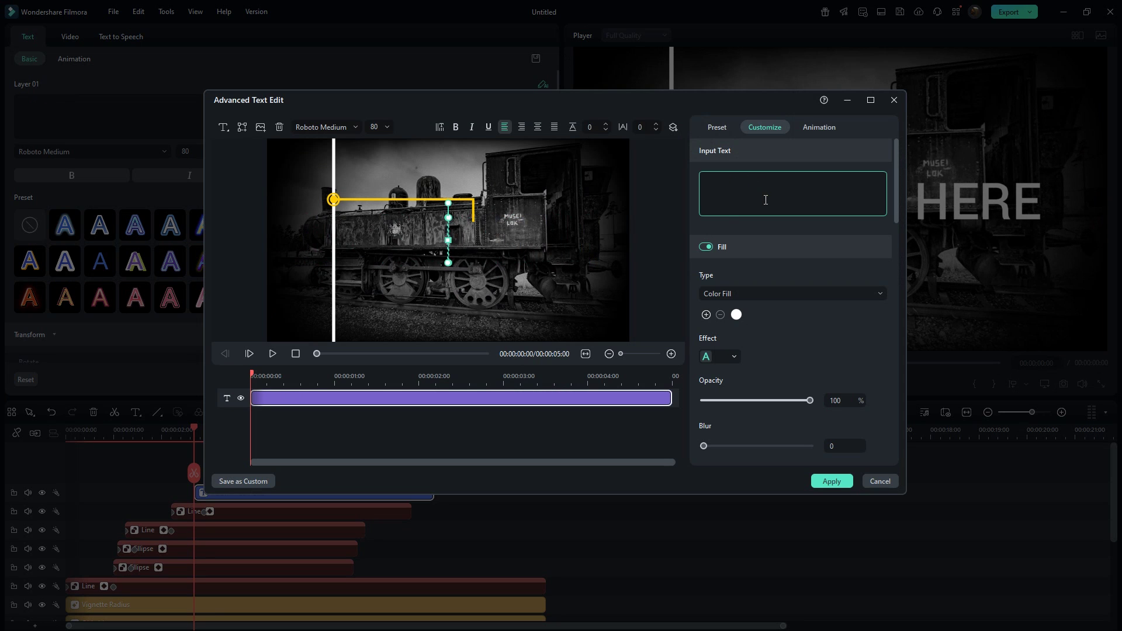
{"action": "type", "text": "1899"}
{"action": "left_click", "coordinate": [333, 127]}
{"action": "type", "text": "cinzel"}
{"action": "left_click", "coordinate": [338, 193]}
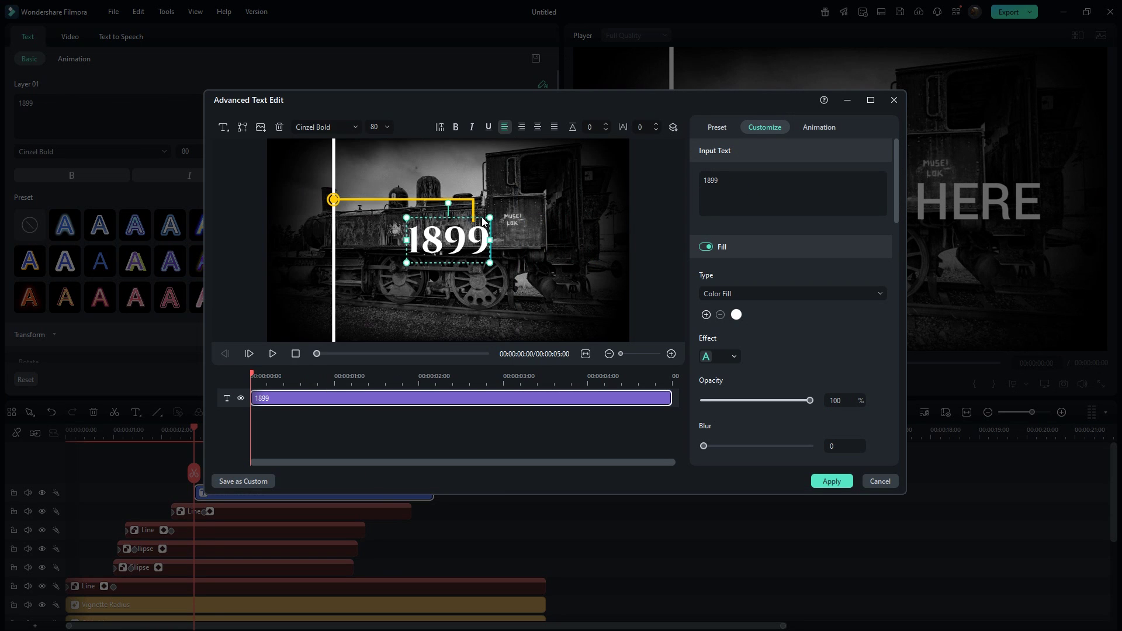
{"action": "left_click_drag", "start_coordinate": [491, 263], "coordinate": [481, 232]}
Give 1899 a Fade1 In animation shortened to 0.48 s and apply the changes
{"action": "left_click", "coordinate": [822, 128]}
{"action": "left_click", "coordinate": [810, 293]}
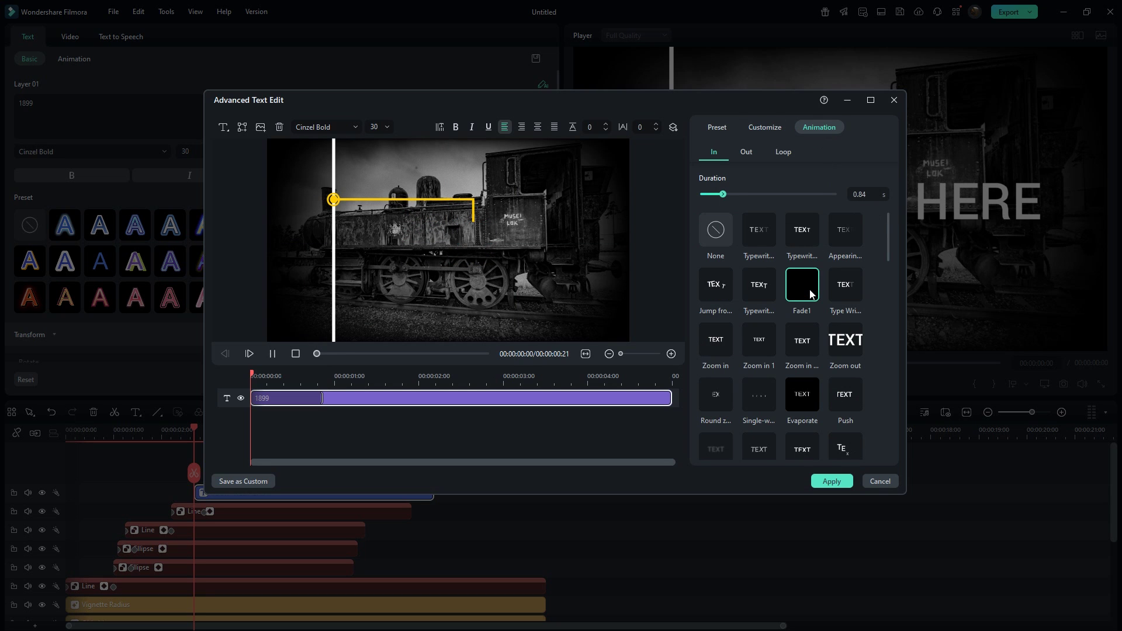
{"action": "left_click_drag", "start_coordinate": [727, 194], "coordinate": [714, 197]}
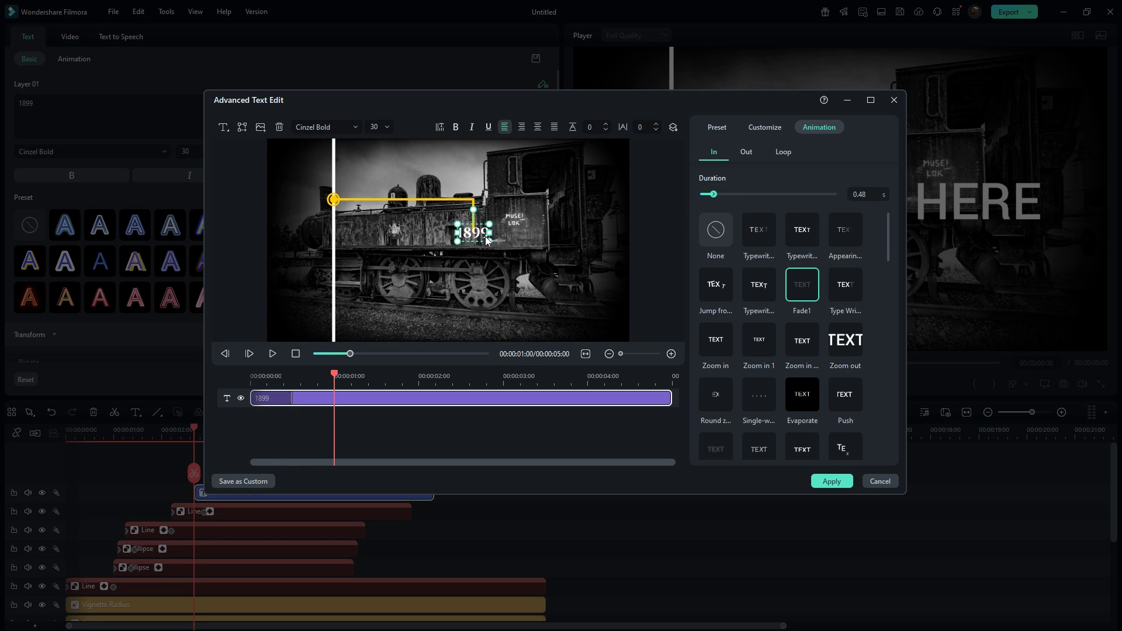
{"action": "left_click", "coordinate": [832, 481]}
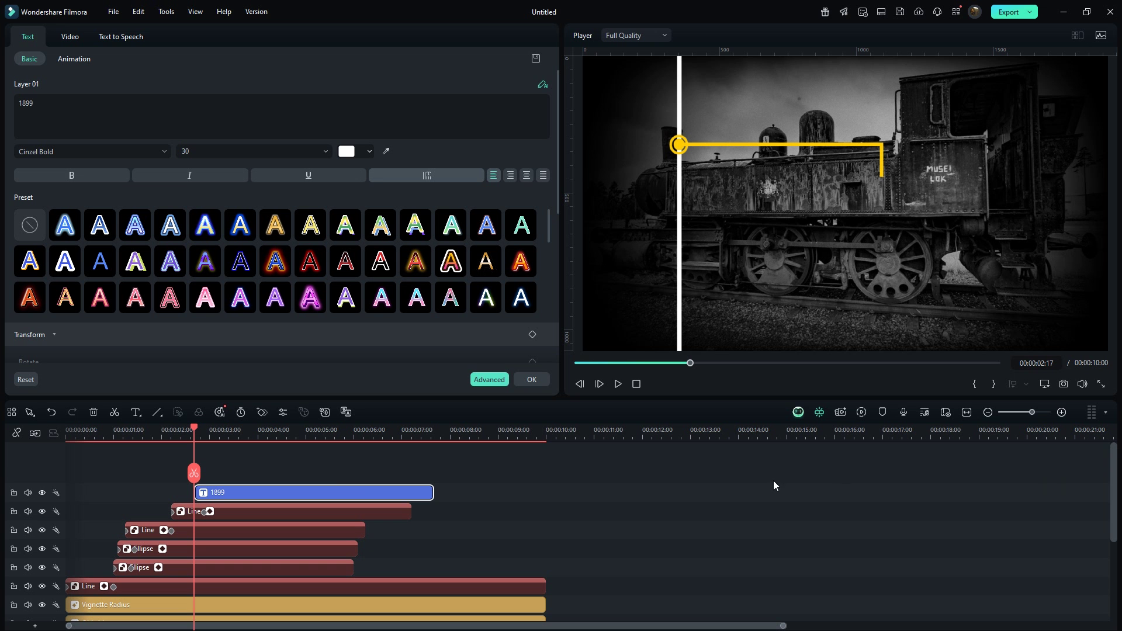
Paste a copy of 1899 at about 2:10, move it down and left, and open its text settings
{"action": "left_click_drag", "start_coordinate": [191, 431], "coordinate": [182, 431]}
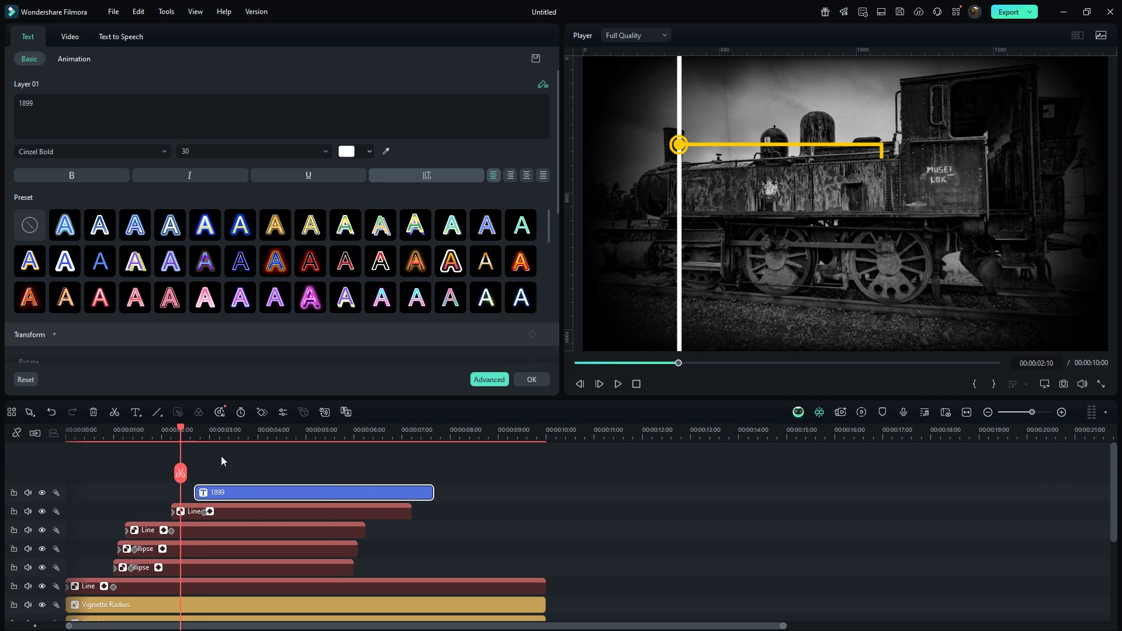
{"action": "key", "text": "ctrl+v"}
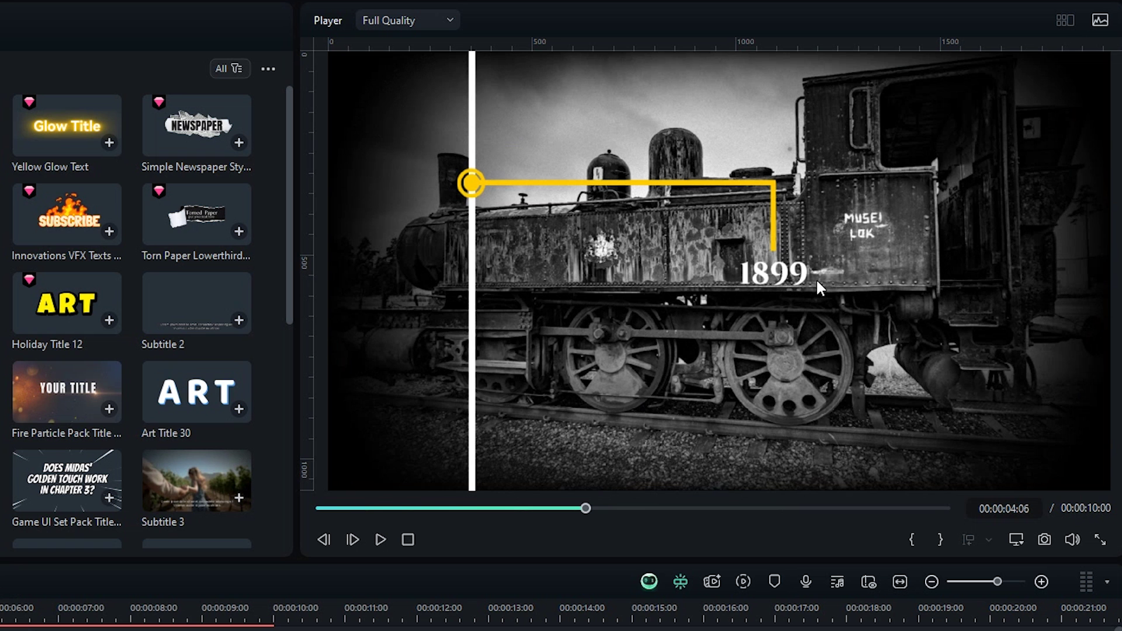
{"action": "left_click_drag", "start_coordinate": [816, 278], "coordinate": [615, 316]}
{"action": "double_click", "coordinate": [602, 313]}
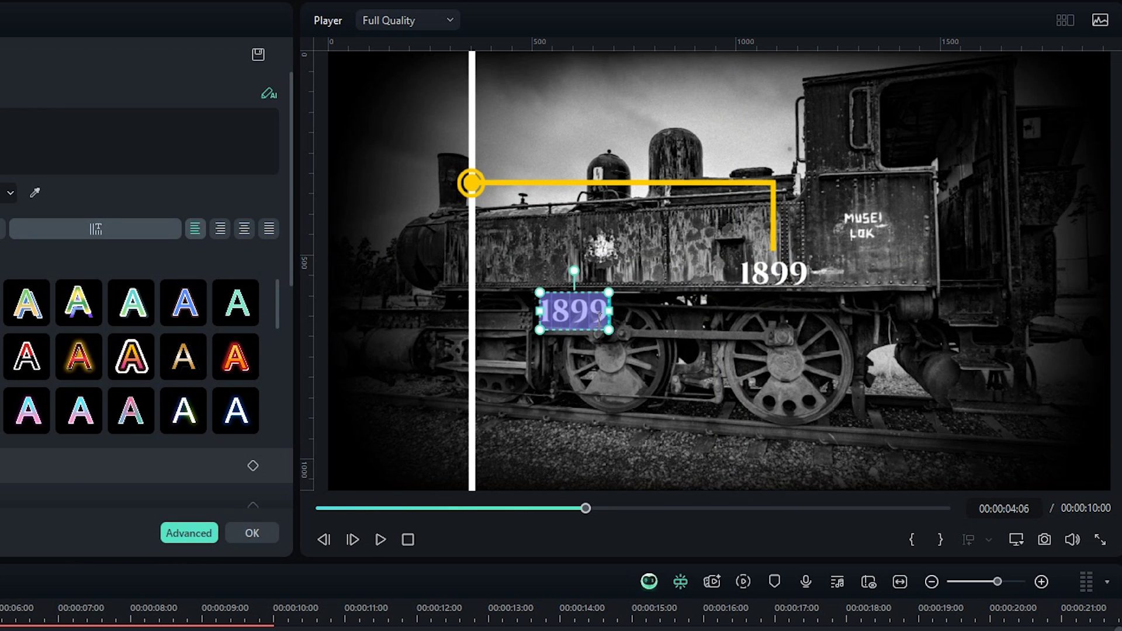
Make the copy a size-15, centred 'A classic steam train moves ahead…' caption placed above 1899
{"action": "double_click", "coordinate": [194, 188]}
{"action": "type", "text": "15"}
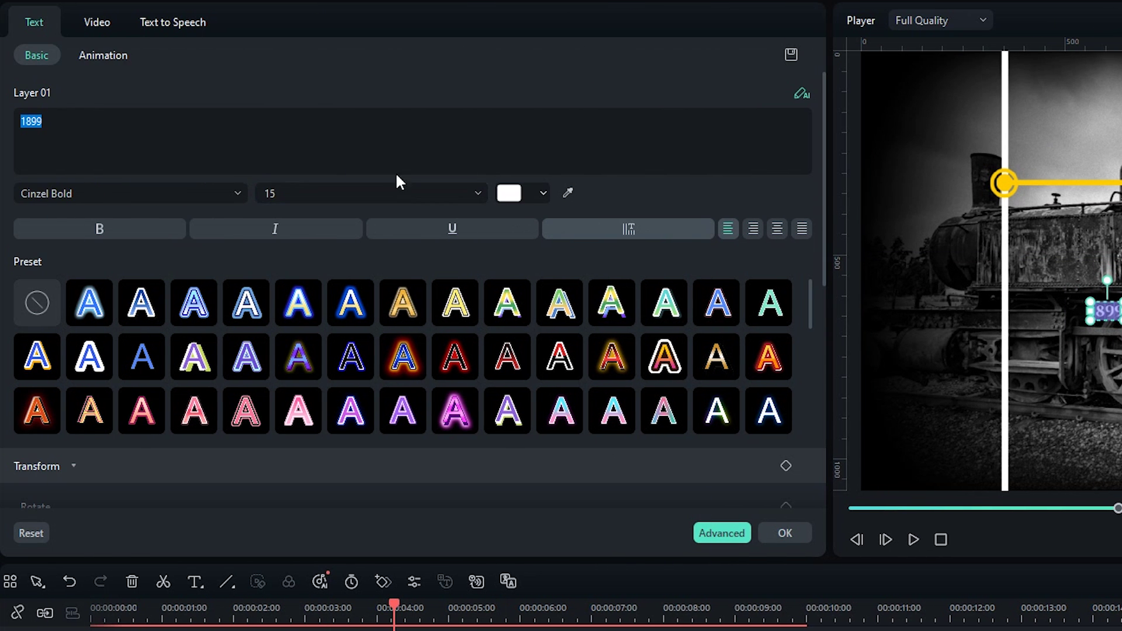
{"action": "left_click", "coordinate": [170, 148]}
{"action": "type", "text": "A classic steam train moves ahead,"}
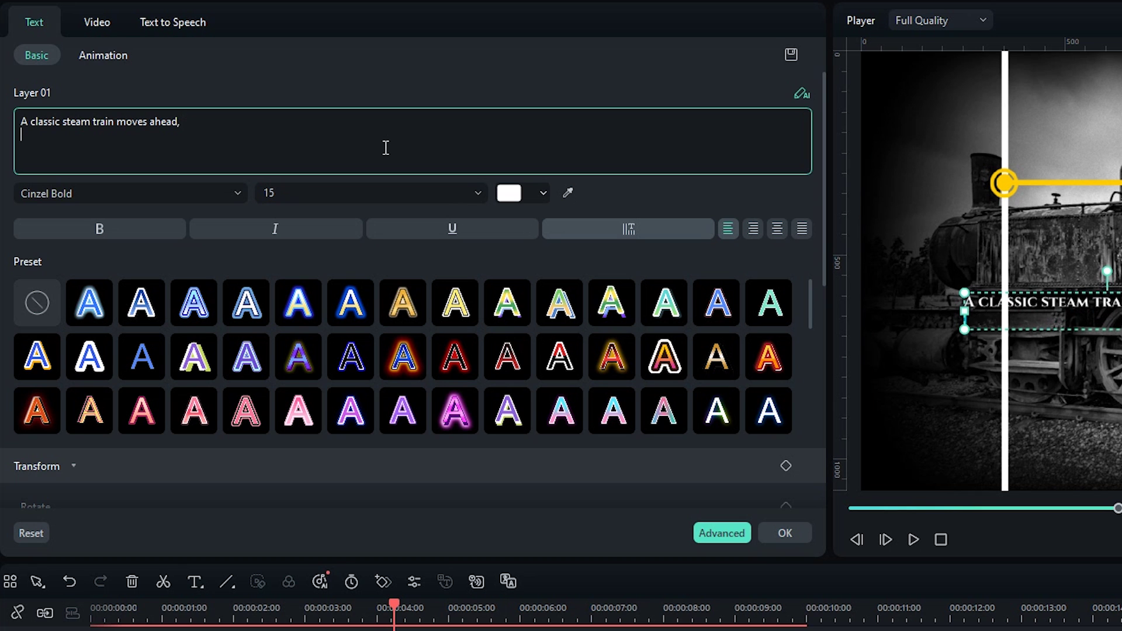
{"action": "type", "text": " puffing evoking old-world charm. The"}
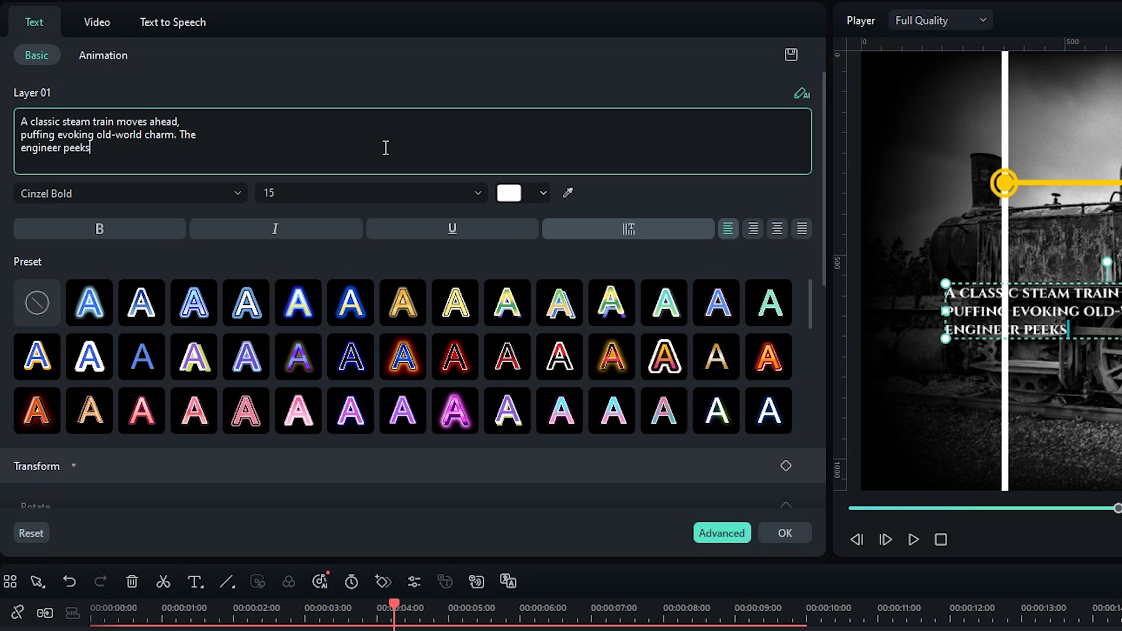
{"action": "type", "text": " engineer peeks out as it travel through"}
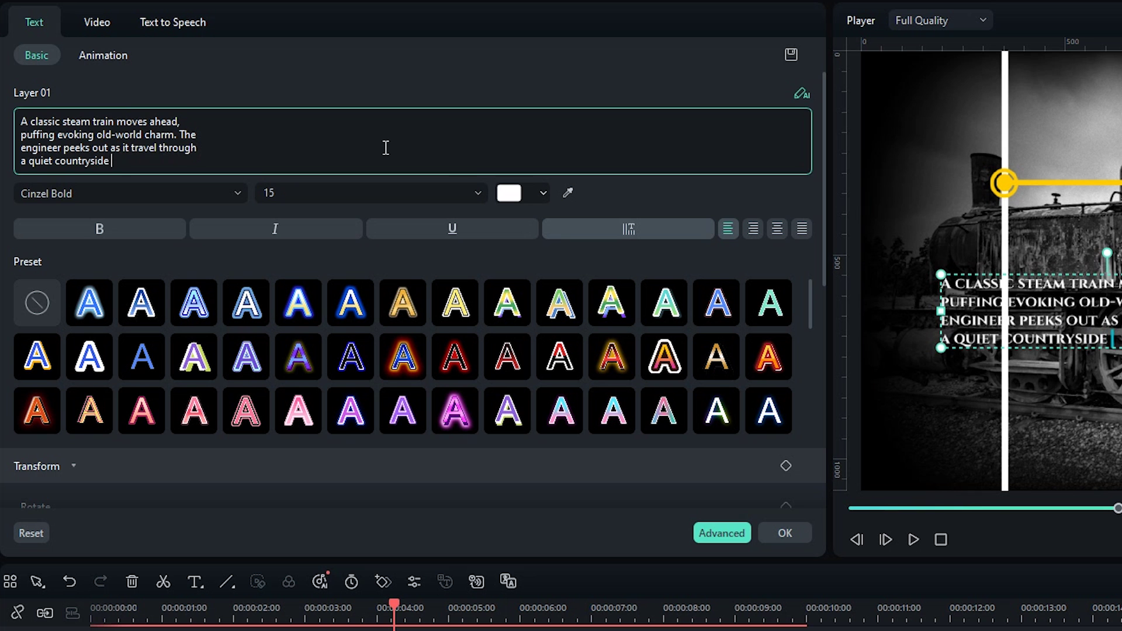
{"action": "left_click", "coordinate": [776, 227]}
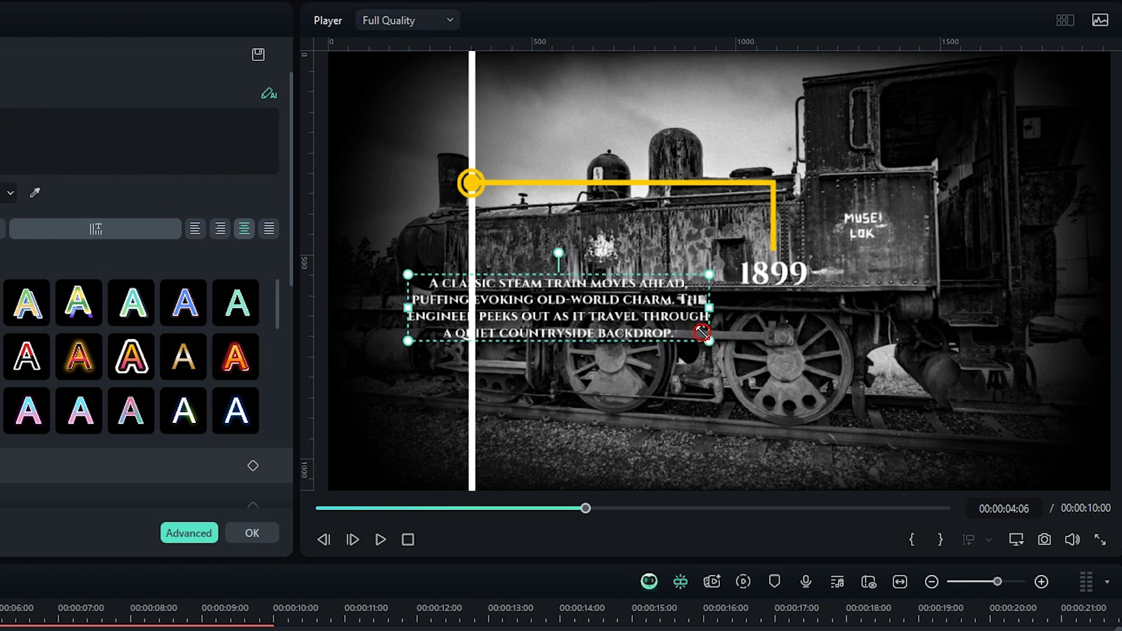
{"action": "left_click_drag", "start_coordinate": [702, 332], "coordinate": [720, 233]}
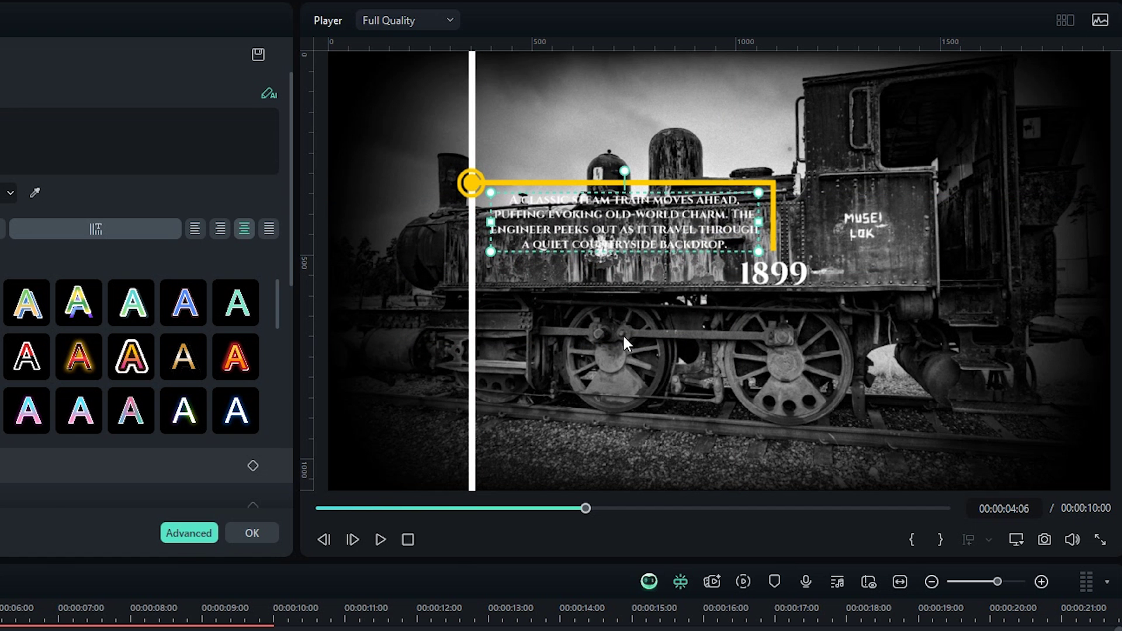
Give the caption a Type Writer entrance animation lengthened to about 1.51 s
{"action": "left_click", "coordinate": [209, 532]}
{"action": "left_click", "coordinate": [675, 159]}
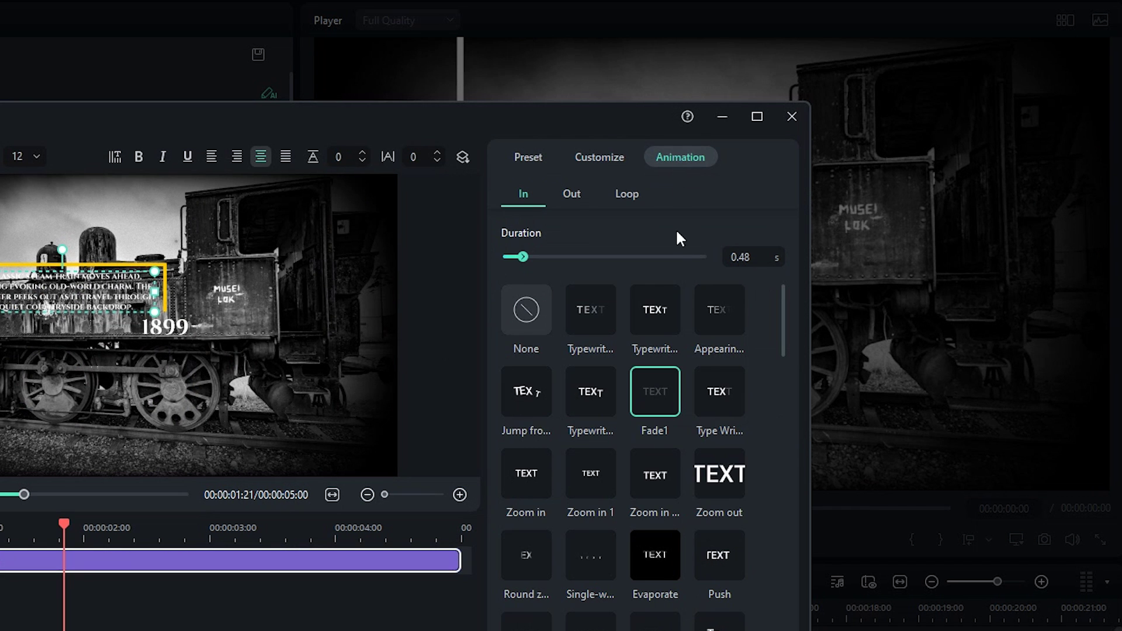
{"action": "left_click", "coordinate": [715, 387]}
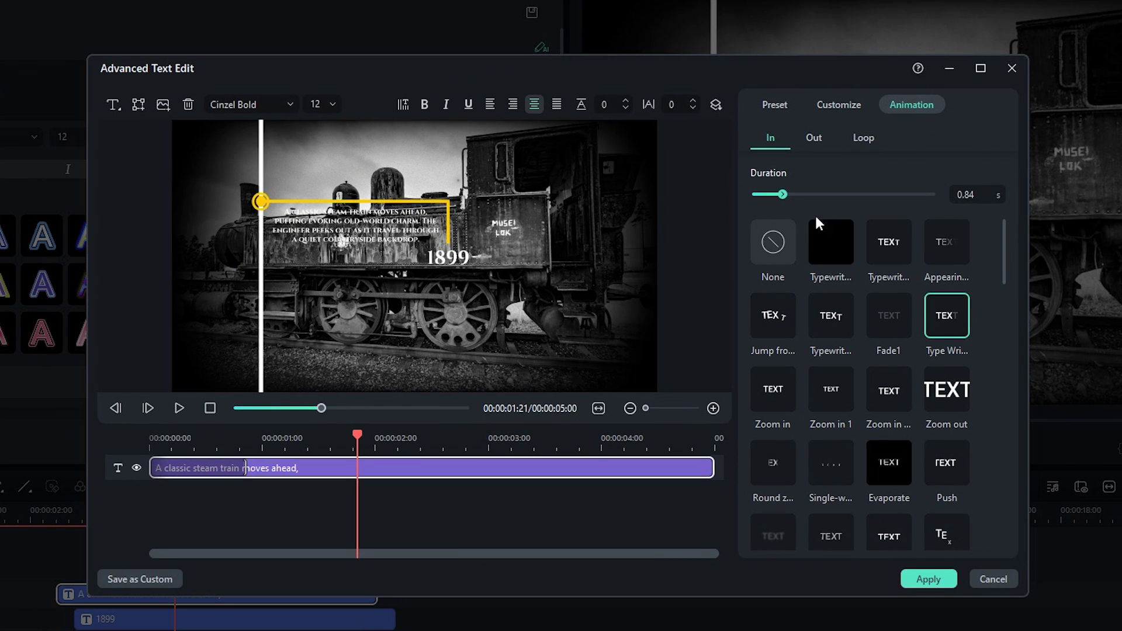
{"action": "left_click", "coordinate": [536, 257]}
{"action": "left_click_drag", "start_coordinate": [784, 197], "coordinate": [798, 195]}
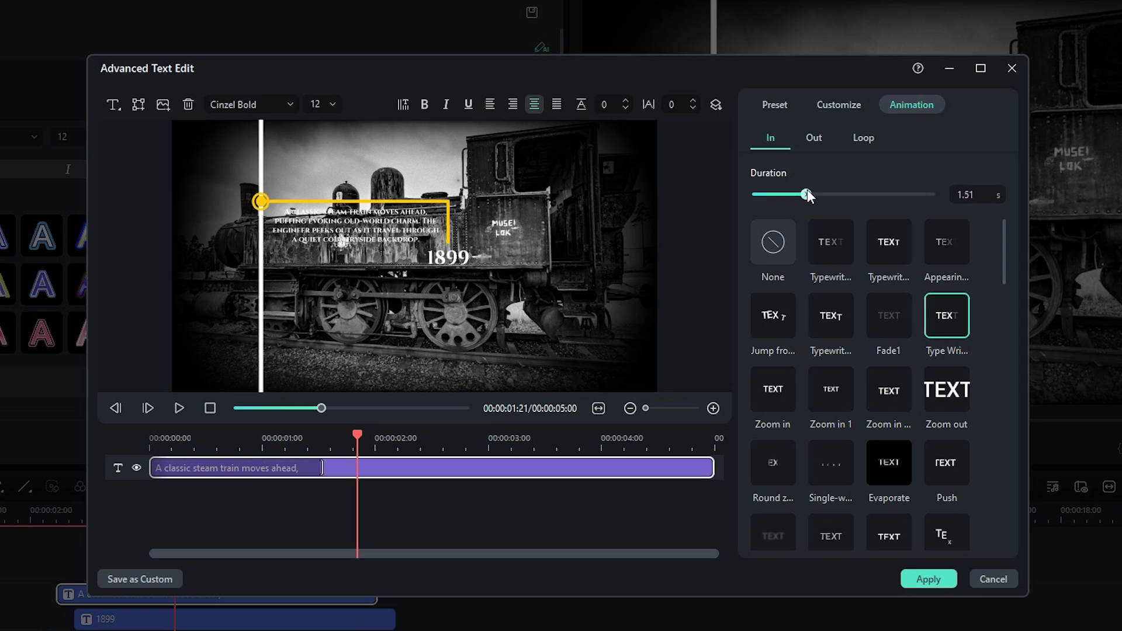
Turn on a drop shadow for the caption text and apply the changes
{"action": "left_click", "coordinate": [837, 104]}
{"action": "scroll", "coordinate": [912, 351], "scroll_direction": "down", "scroll_amount": 5}
{"action": "scroll", "coordinate": [947, 441], "scroll_direction": "down", "scroll_amount": 5}
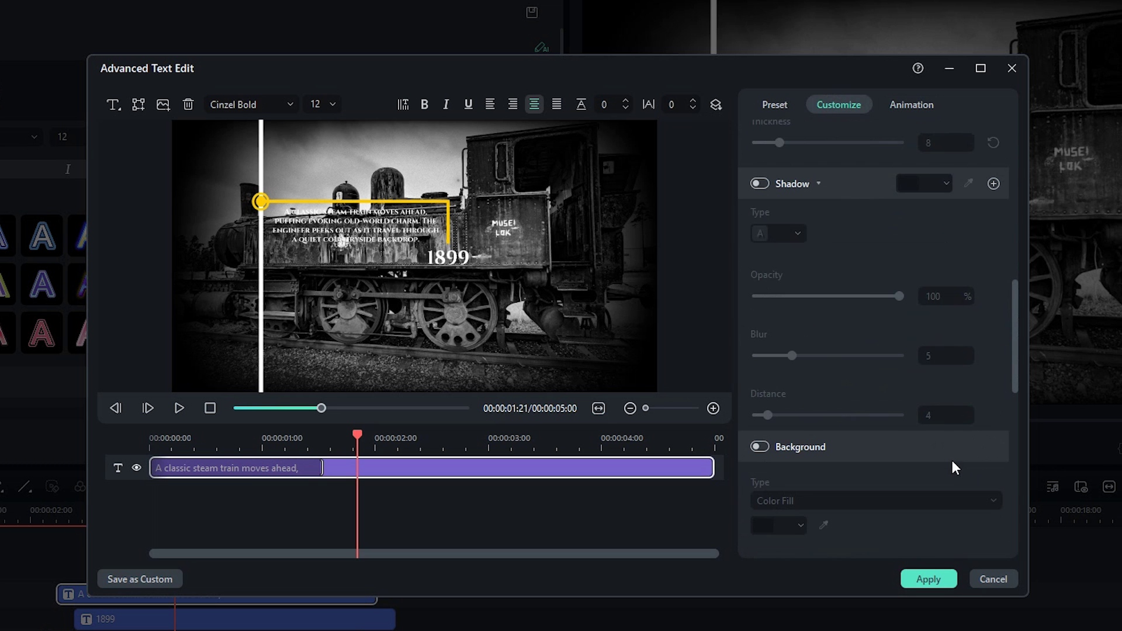
{"action": "left_click", "coordinate": [760, 184]}
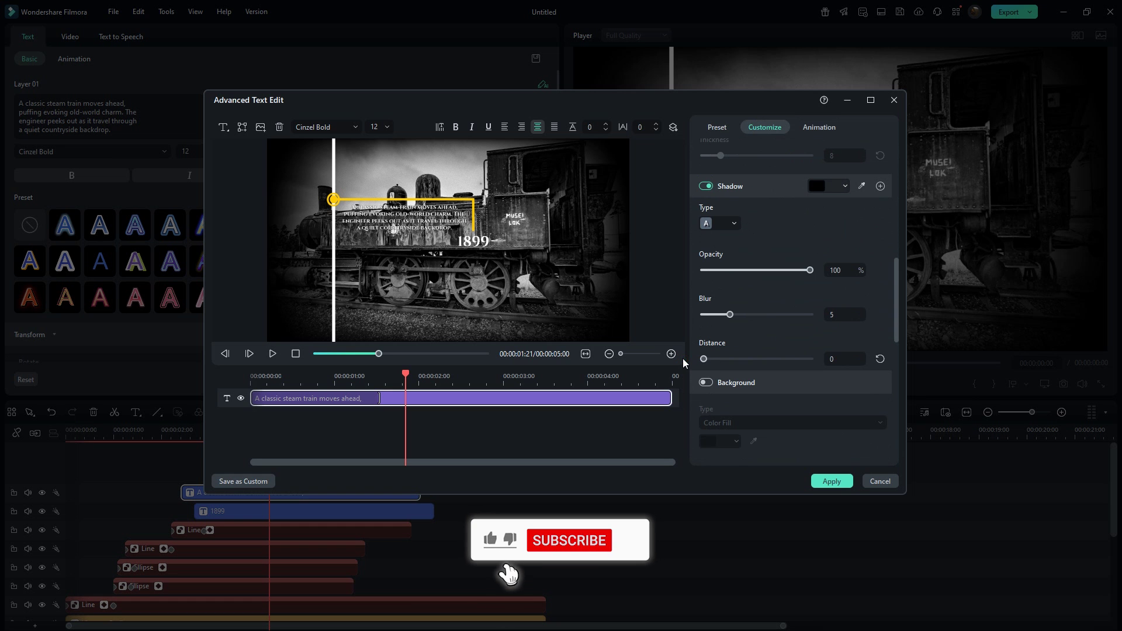
{"action": "left_click", "coordinate": [831, 481]}
Add a shadow to the 1899 year title, apply it, and select all six callout clips
{"action": "left_click", "coordinate": [409, 511]}
{"action": "left_click", "coordinate": [490, 379]}
{"action": "scroll", "coordinate": [808, 330], "scroll_direction": "down", "scroll_amount": 5}
{"action": "left_click", "coordinate": [706, 214]}
{"action": "left_click", "coordinate": [831, 481]}
{"action": "left_click_drag", "start_coordinate": [477, 479], "coordinate": [311, 576]}
Combine the selected callout clips into a compound clip named Preset
{"action": "right_click", "coordinate": [310, 576]}
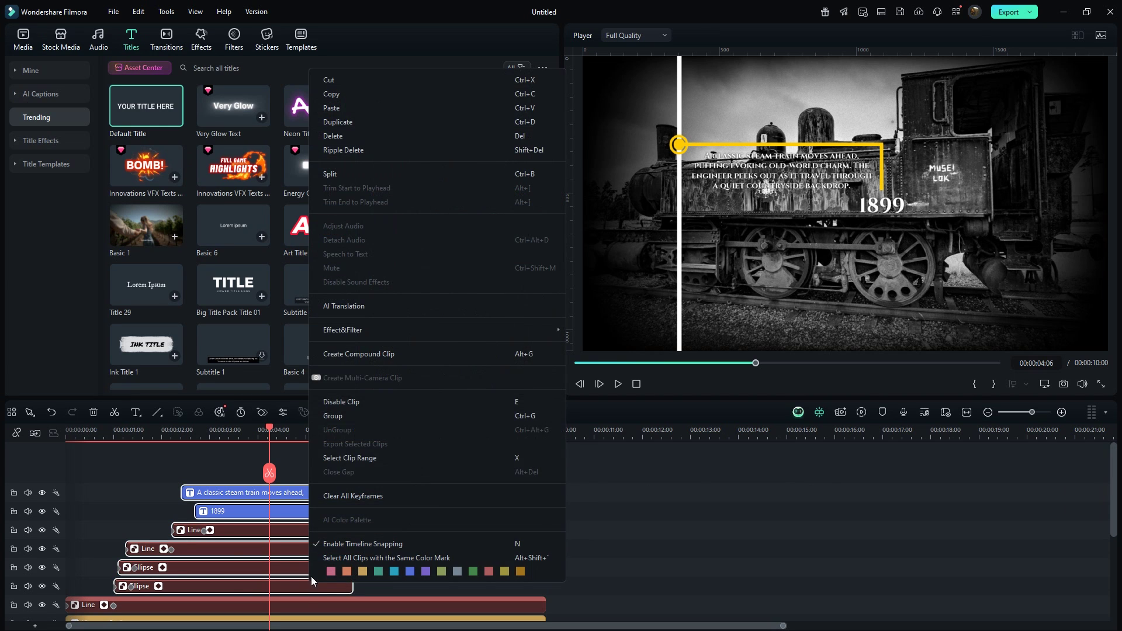
{"action": "left_click", "coordinate": [377, 355]}
{"action": "type", "text": "Preset"}
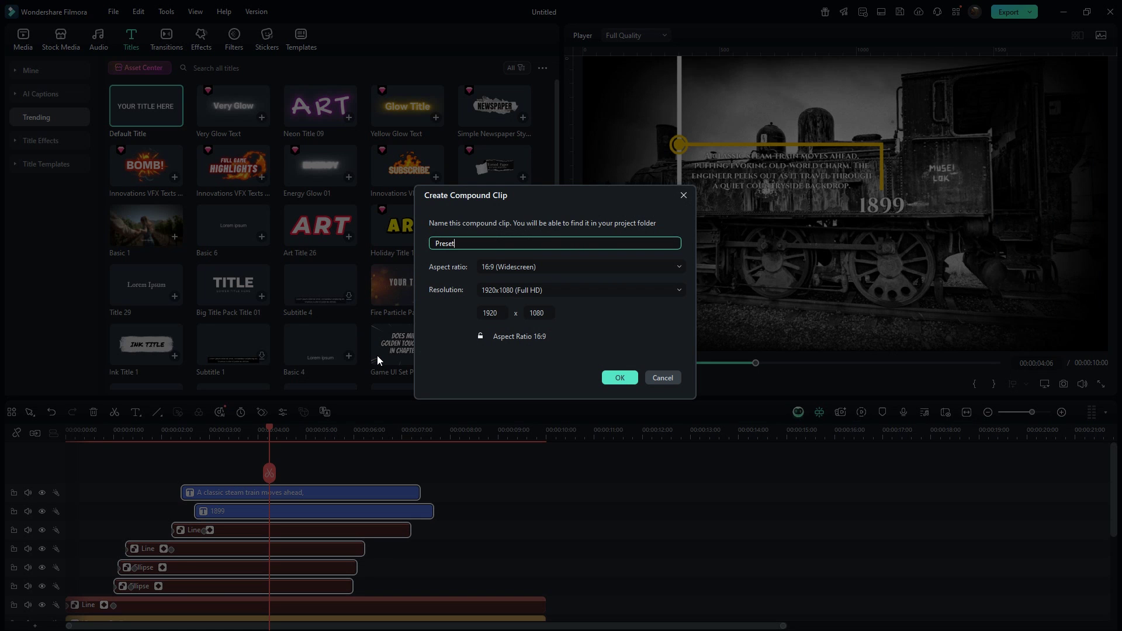
{"action": "key", "text": "Return"}
Save the Preset compound clip as a reusable custom compound clip
{"action": "right_click", "coordinate": [314, 581]}
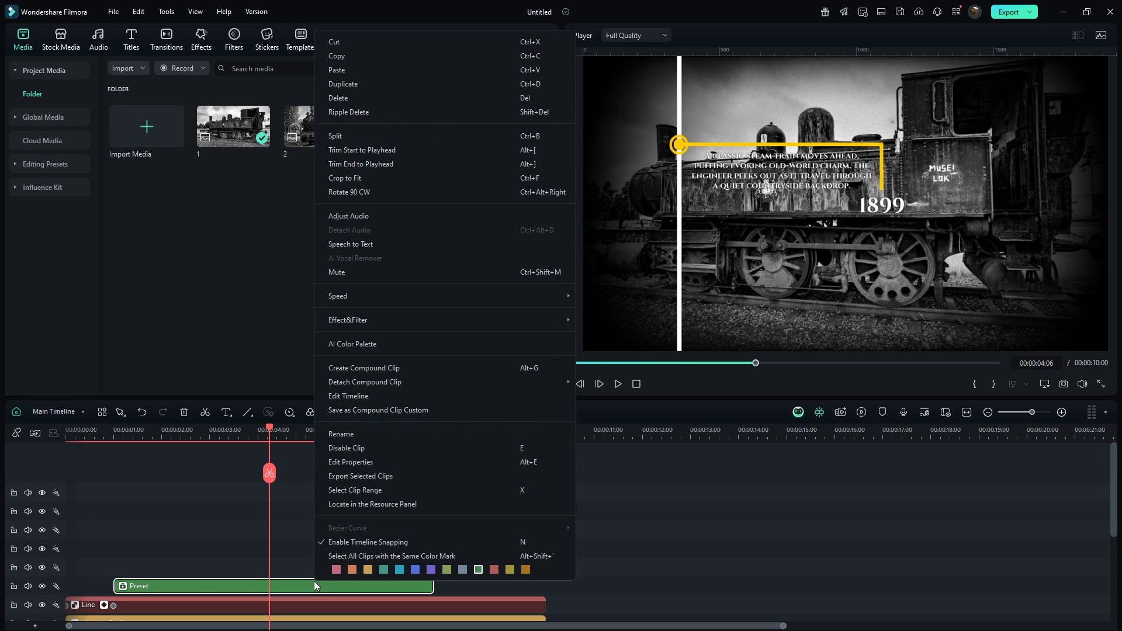
{"action": "left_click", "coordinate": [387, 409]}
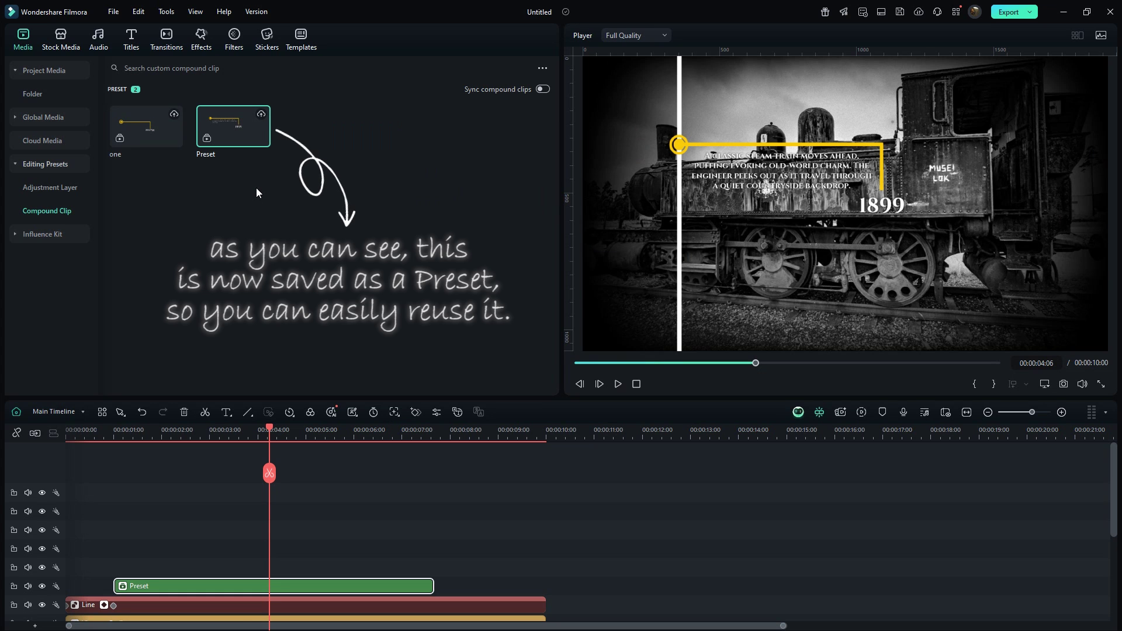
{"action": "scroll", "coordinate": [354, 483], "scroll_direction": "down", "scroll_amount": 3}
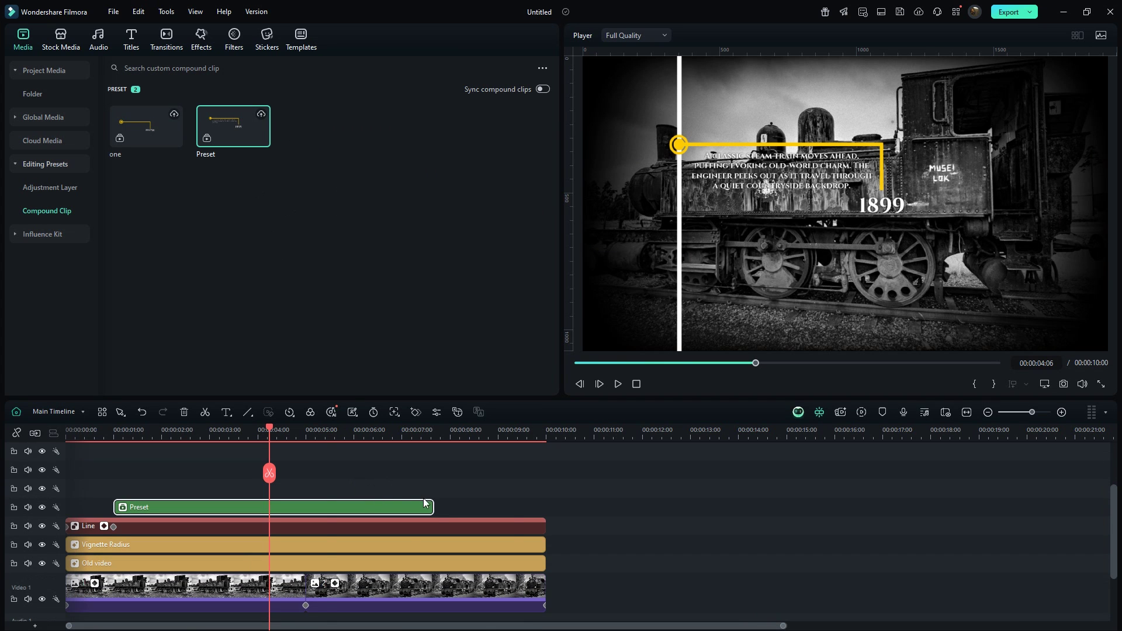
Trim the first Preset to 00:05, add a second Preset spanning 00:05–00:10, and open it for editing
{"action": "left_click_drag", "start_coordinate": [427, 509], "coordinate": [305, 524]}
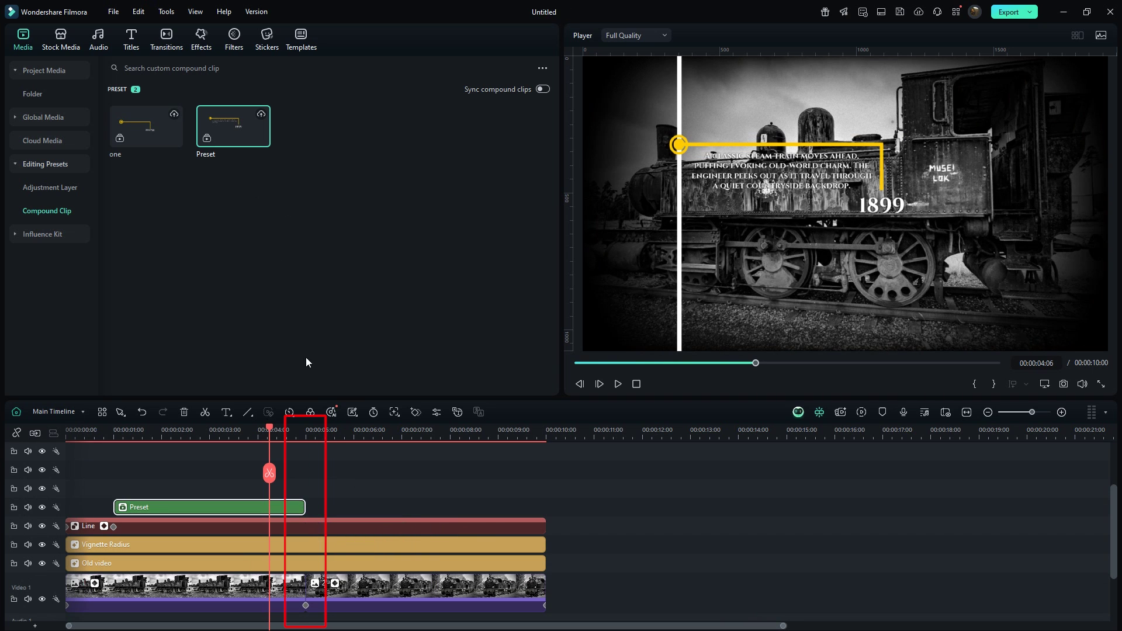
{"action": "left_click_drag", "start_coordinate": [237, 131], "coordinate": [313, 510]}
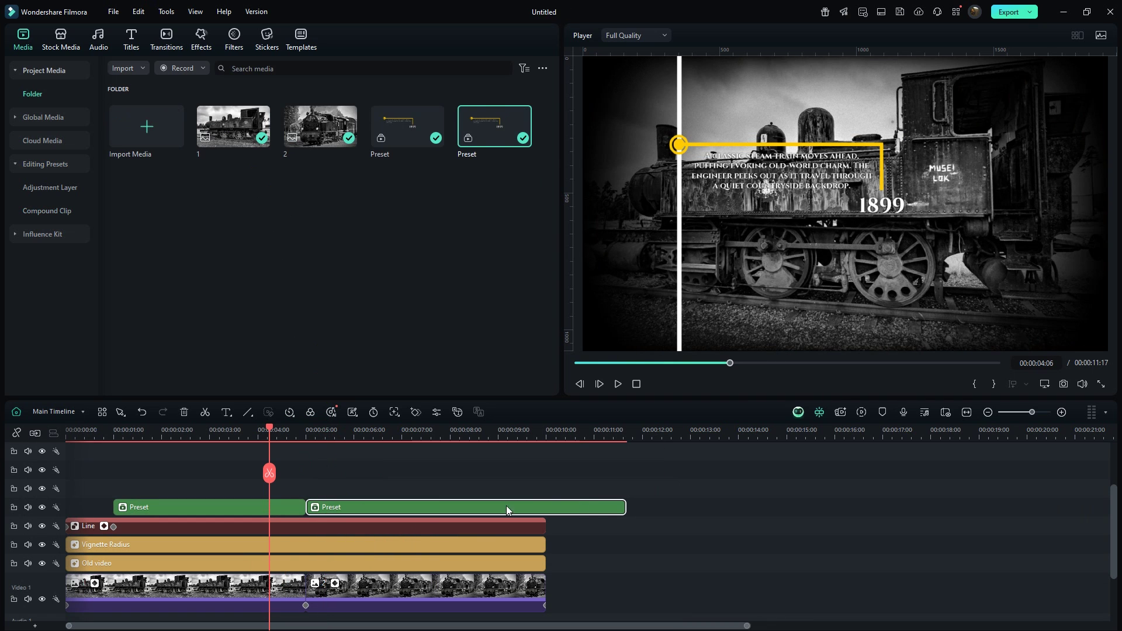
{"action": "left_click_drag", "start_coordinate": [625, 508], "coordinate": [529, 519]}
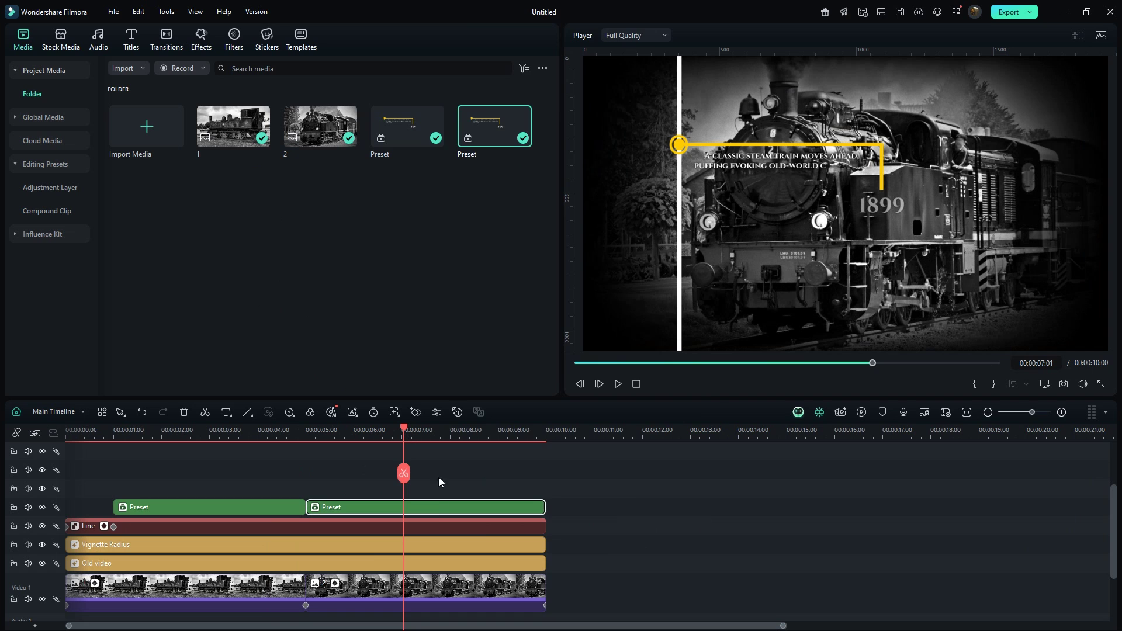
{"action": "right_click", "coordinate": [439, 494]}
{"action": "left_click", "coordinate": [476, 432]}
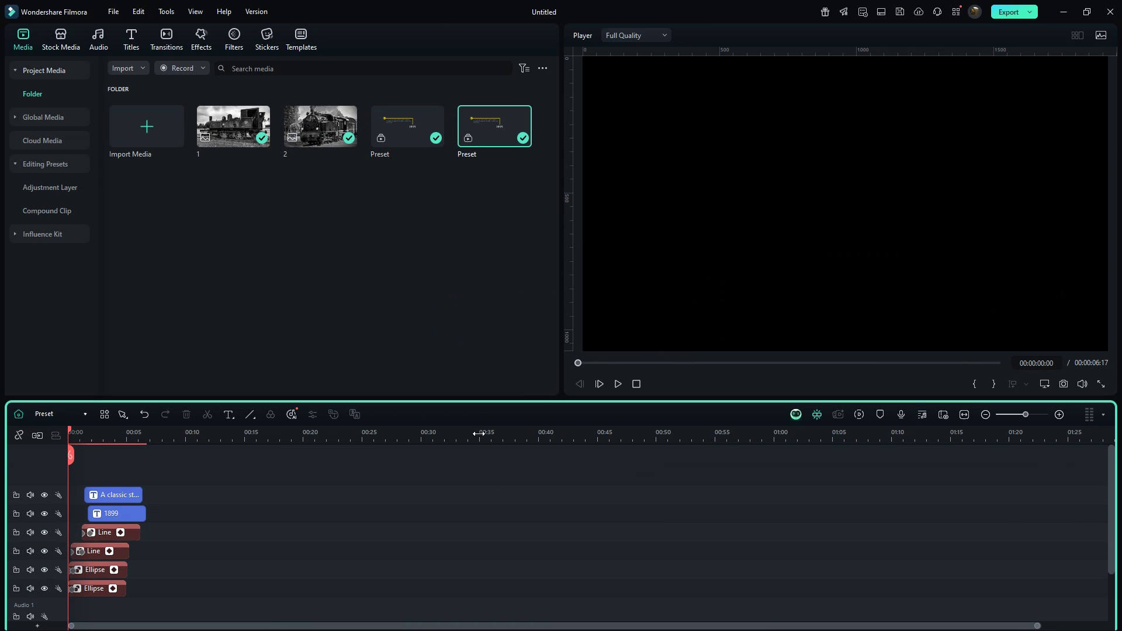
Change the year title in the second Preset from 1899 to 1992
{"action": "left_click", "coordinate": [113, 438]}
{"action": "double_click", "coordinate": [117, 513]}
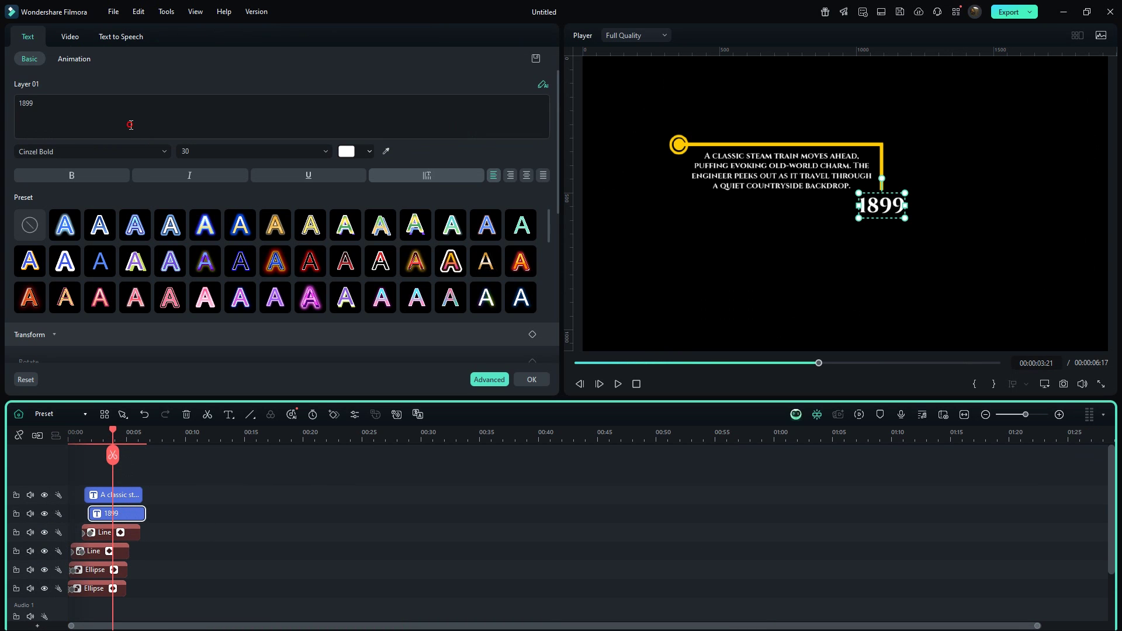
{"action": "key", "text": "BackSpace"}
{"action": "key", "text": "BackSpace"}
{"action": "key", "text": "BackSpace"}
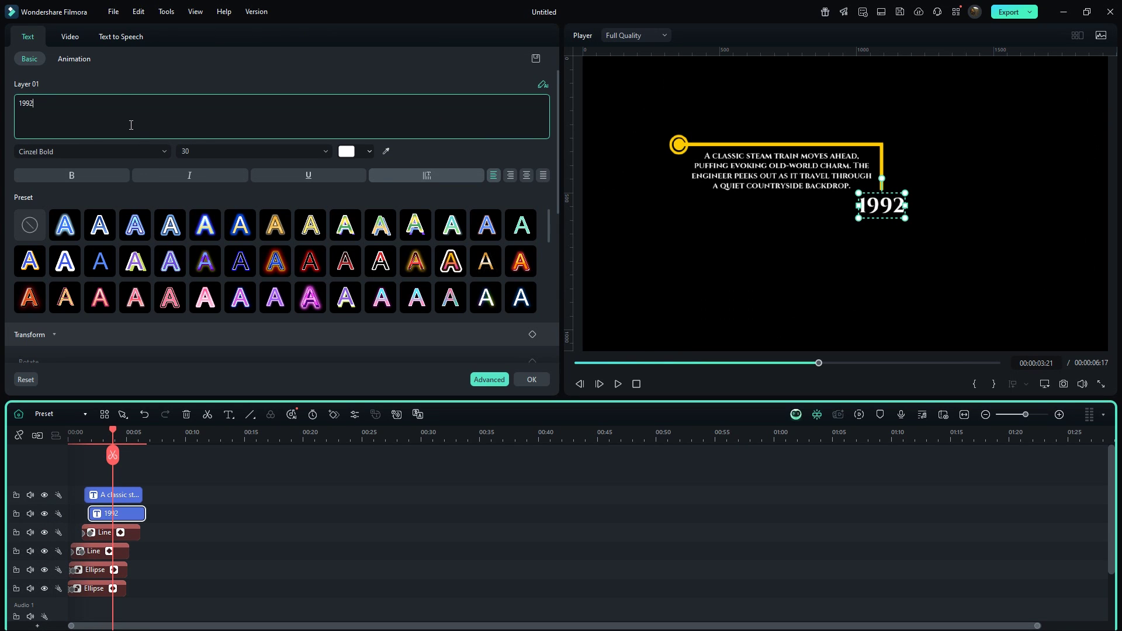
Replace the caption with the three-line 'The steam engine powers through the tracks…' text and shrink it to fit
{"action": "left_click", "coordinate": [119, 495]}
{"action": "left_click_drag", "start_coordinate": [111, 129], "coordinate": [18, 101]}
{"action": "type", "text": "The steam engine powers through the tracks,"}
{"action": "key", "text": "Return"}
{"action": "type", "text": "enchoi"}
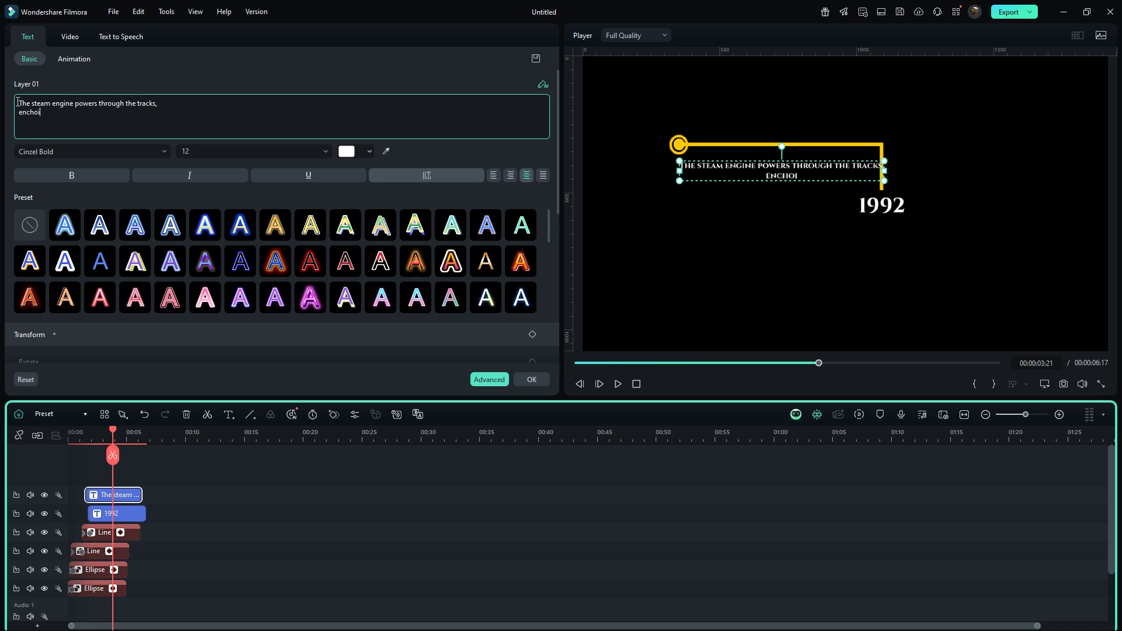
{"action": "type", "text": "ng history. Thick smoke, metal beauty,"}
{"action": "key", "text": "Return"}
{"action": "type", "text": "and a lone engineer make this a perfect art."}
{"action": "left_click_drag", "start_coordinate": [885, 186], "coordinate": [863, 173]}
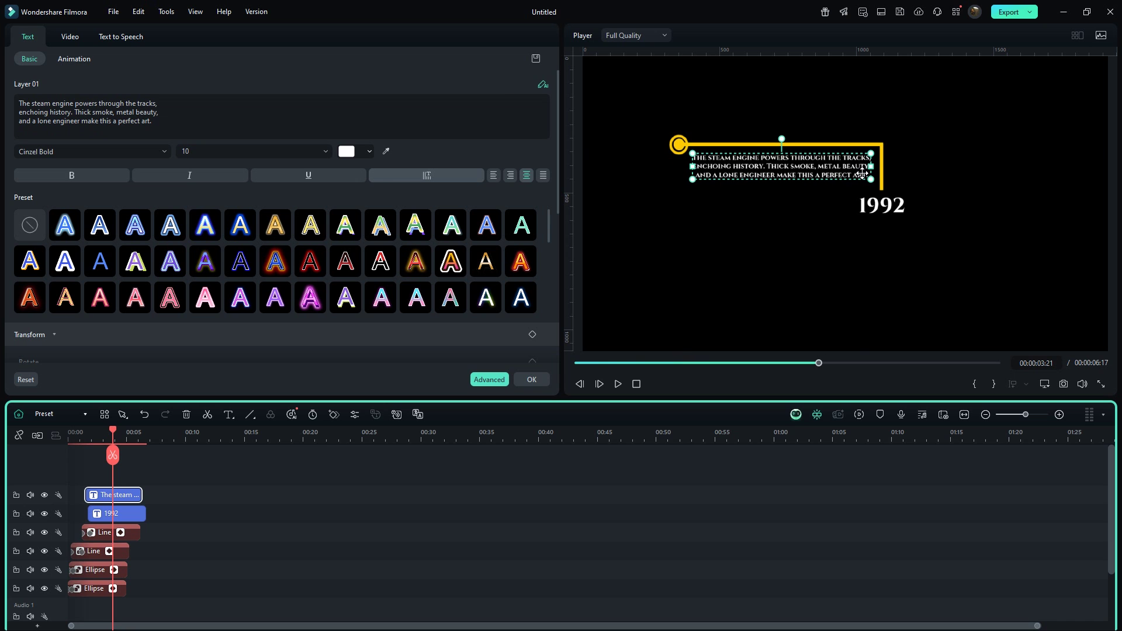
Back on the main timeline, add a Push Up slide transition between the two Preset clips
{"action": "left_click", "coordinate": [25, 416]}
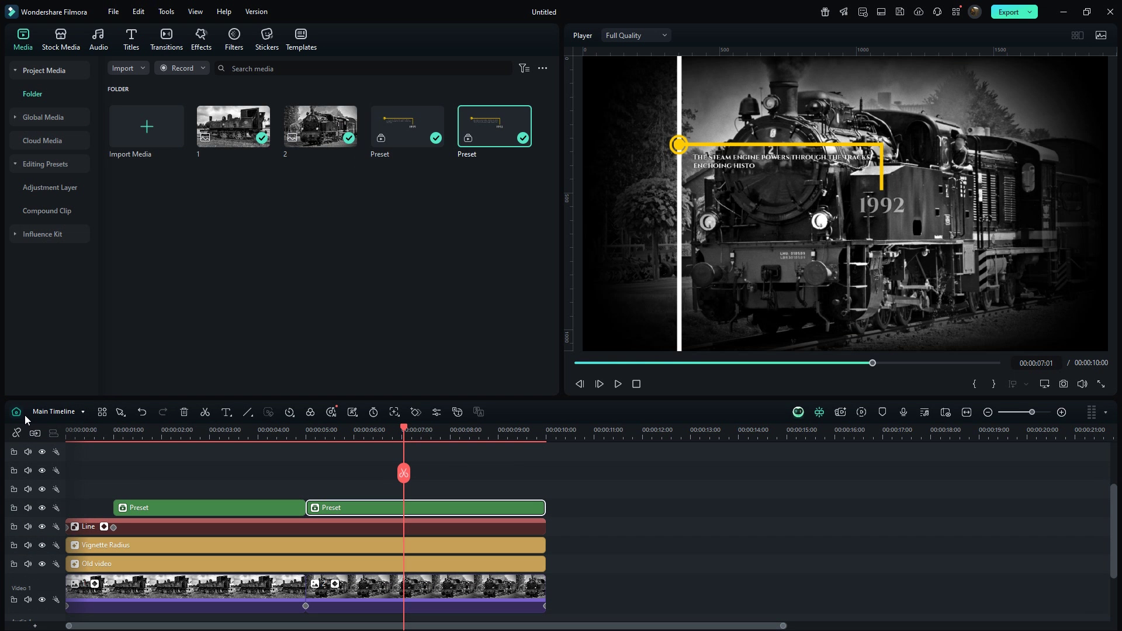
{"action": "left_click", "coordinate": [166, 40]}
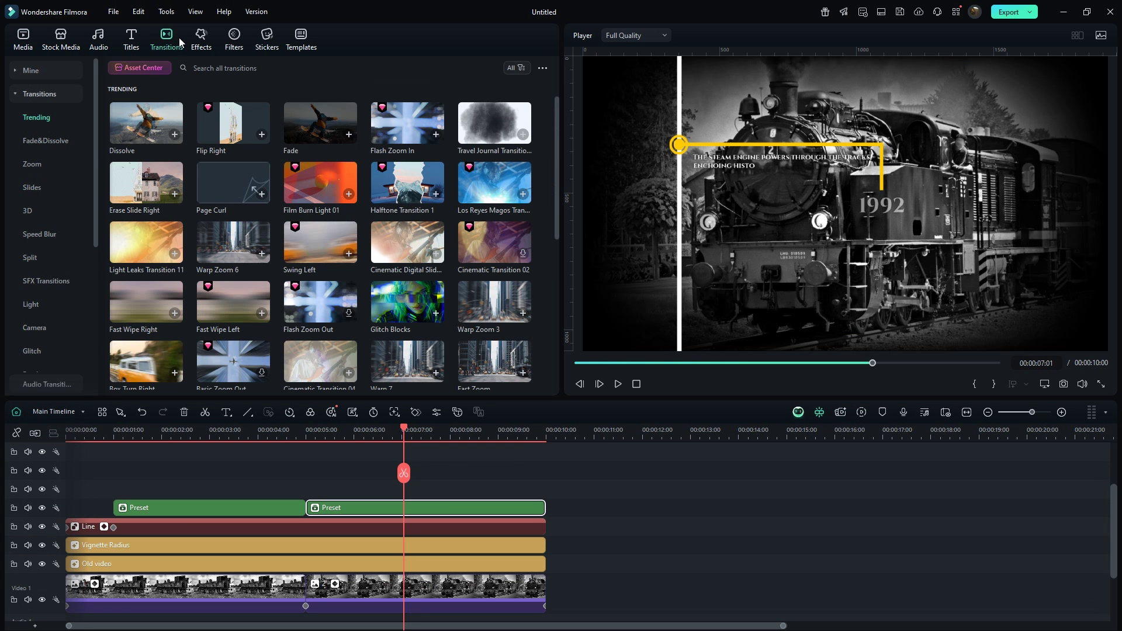
{"action": "left_click", "coordinate": [53, 191]}
{"action": "left_click_drag", "start_coordinate": [321, 244], "coordinate": [323, 503]}
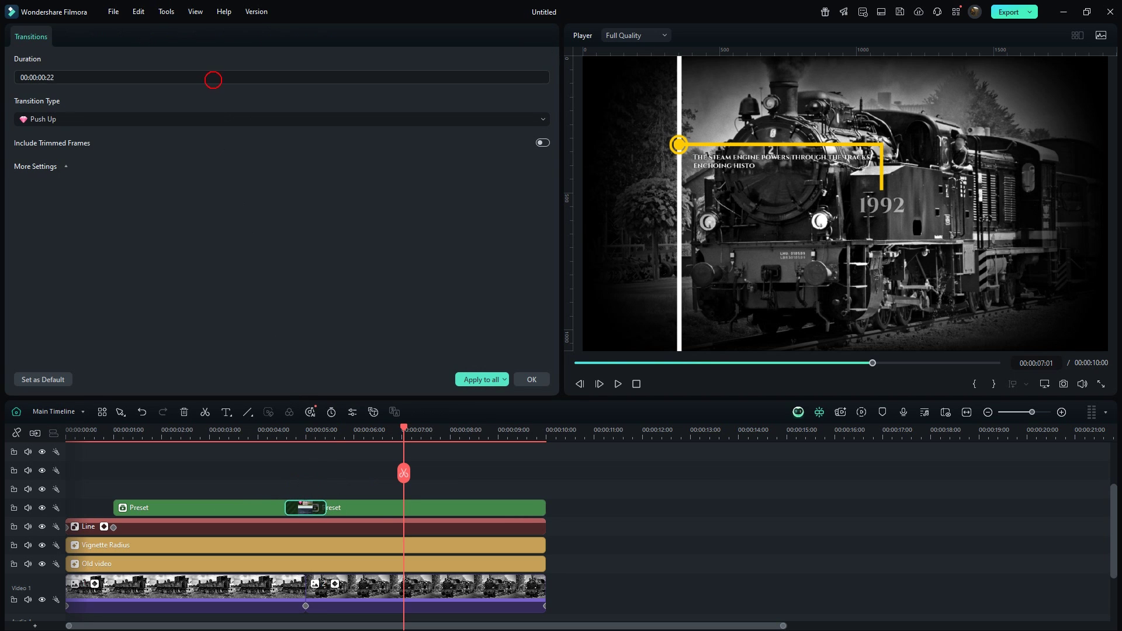
{"action": "left_click", "coordinate": [532, 379]}
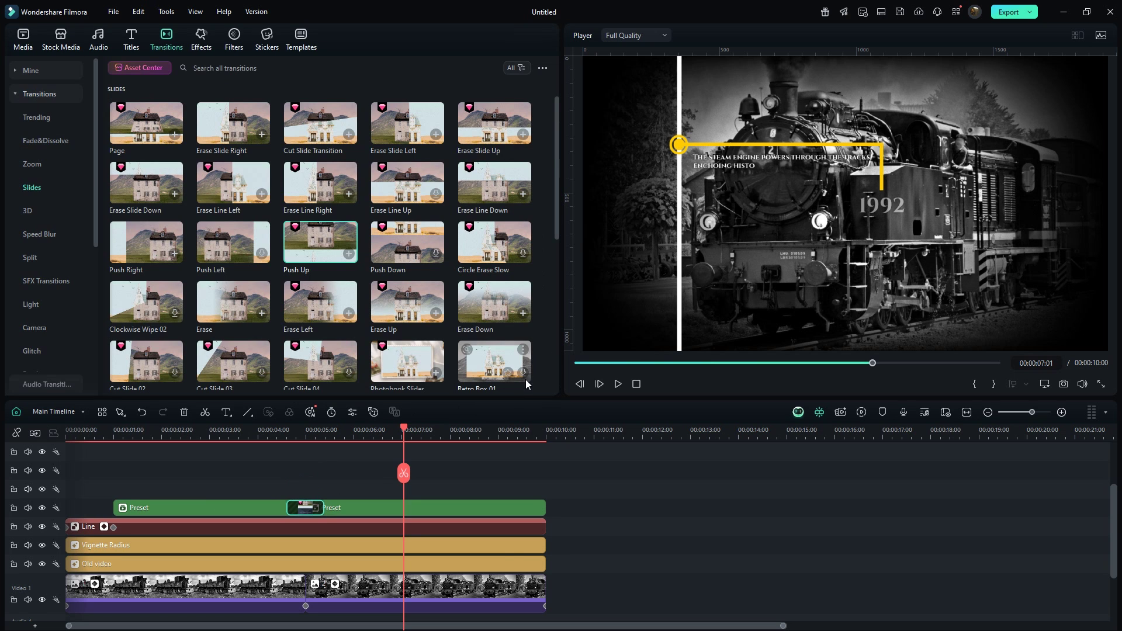
Add a Push Up transition between the two train photos on Video 1
{"action": "scroll", "coordinate": [498, 448], "scroll_direction": "down", "scroll_amount": 2}
{"action": "left_click_drag", "start_coordinate": [328, 250], "coordinate": [331, 516]}
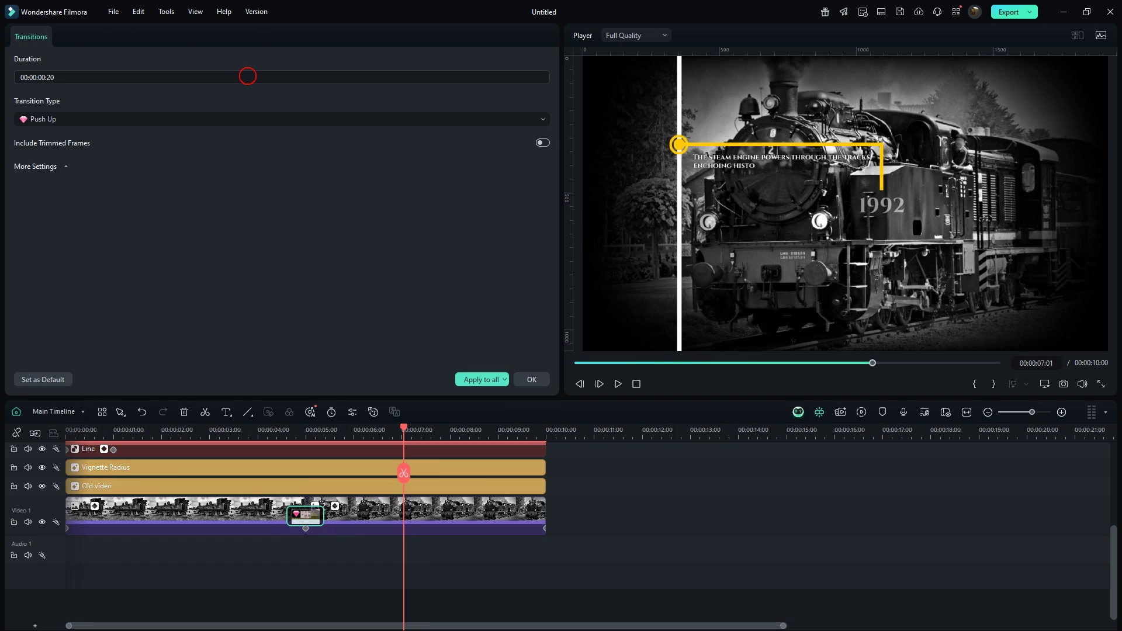
{"action": "left_click", "coordinate": [529, 380]}
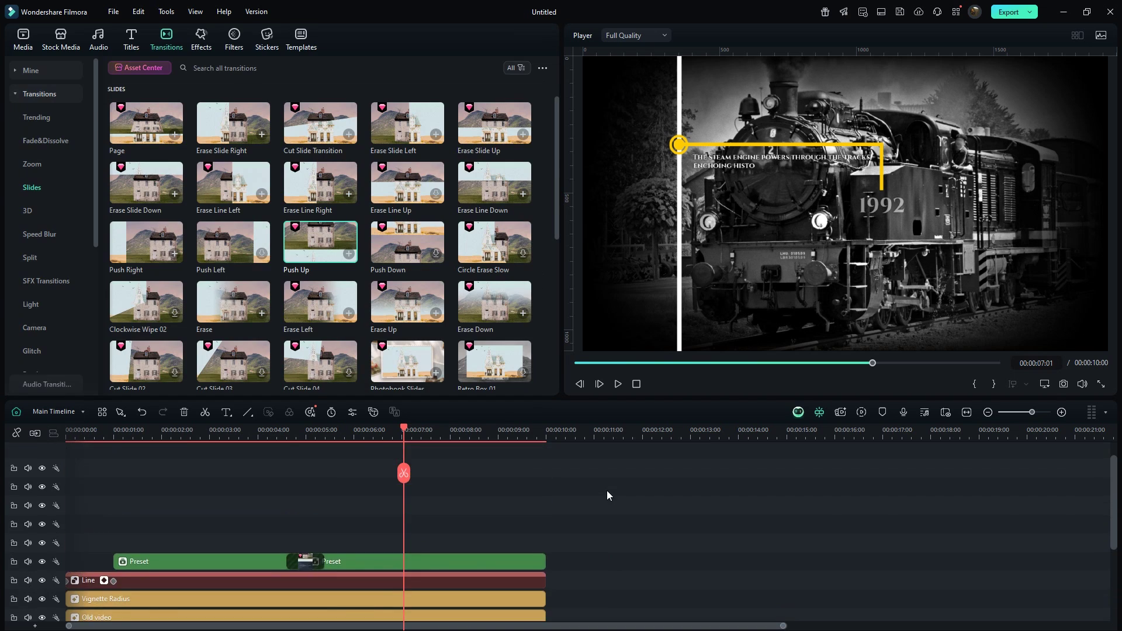
Search effects for 'noise', lay Noise Texture over the whole video, and open its settings
{"action": "left_click", "coordinate": [199, 40]}
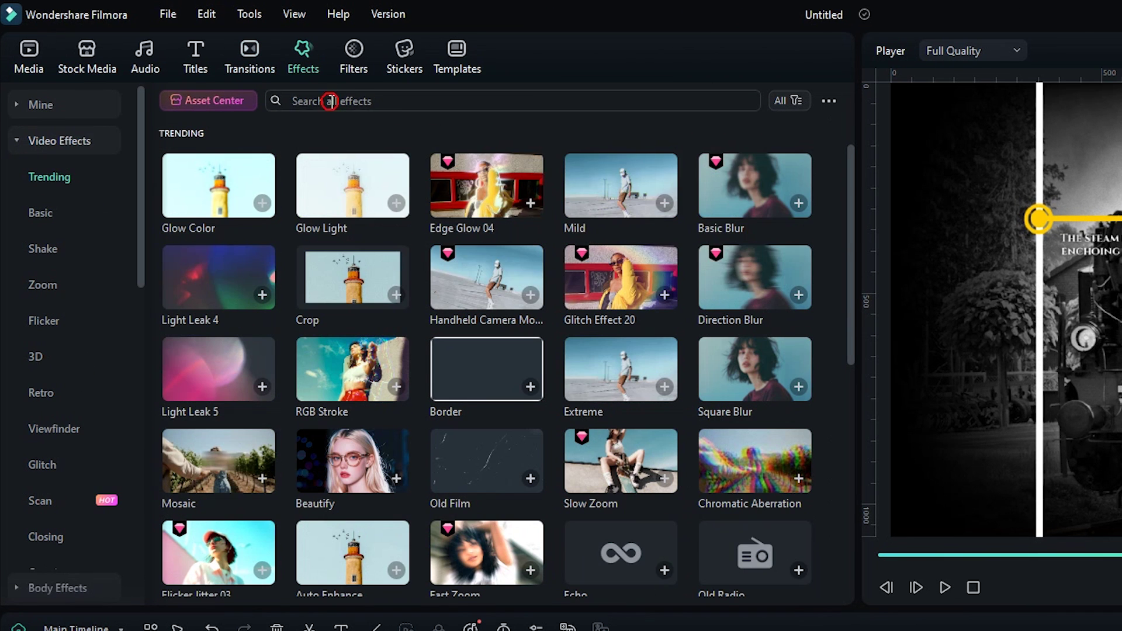
{"action": "left_click", "coordinate": [330, 101]}
{"action": "type", "text": "noise"}
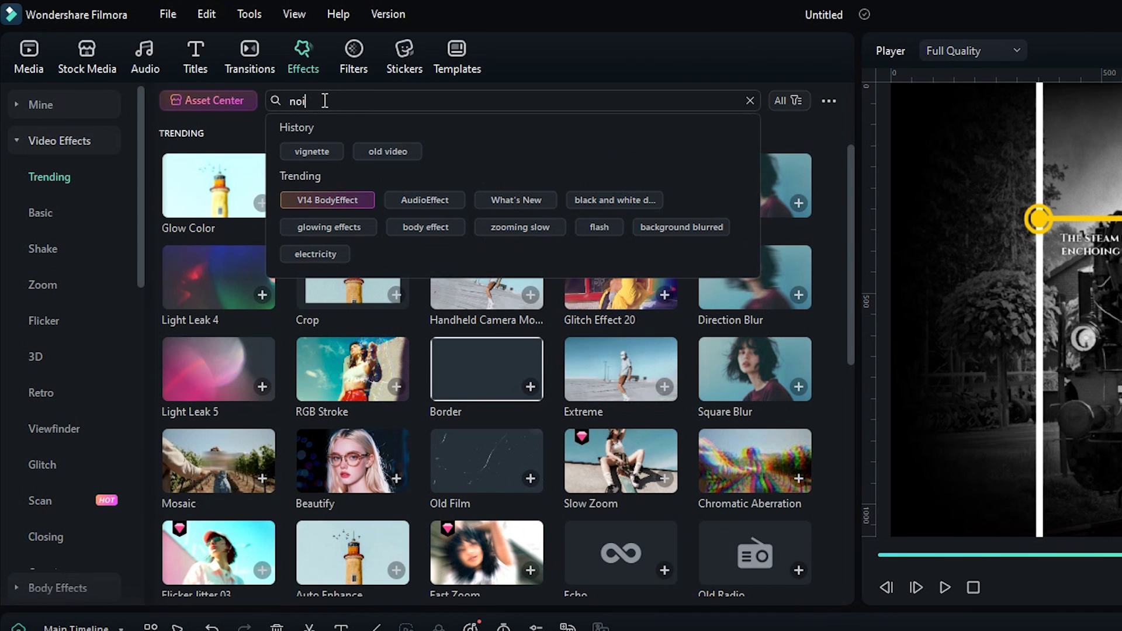
{"action": "key", "text": "Return"}
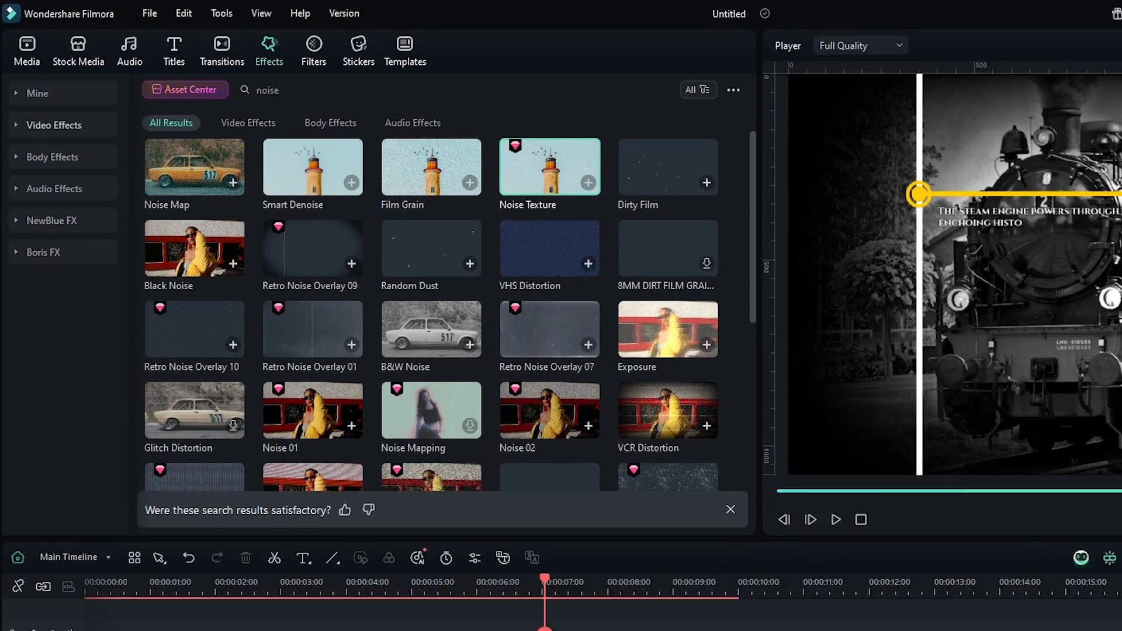
{"action": "left_click_drag", "start_coordinate": [621, 188], "coordinate": [540, 545]}
{"action": "double_click", "coordinate": [531, 543]}
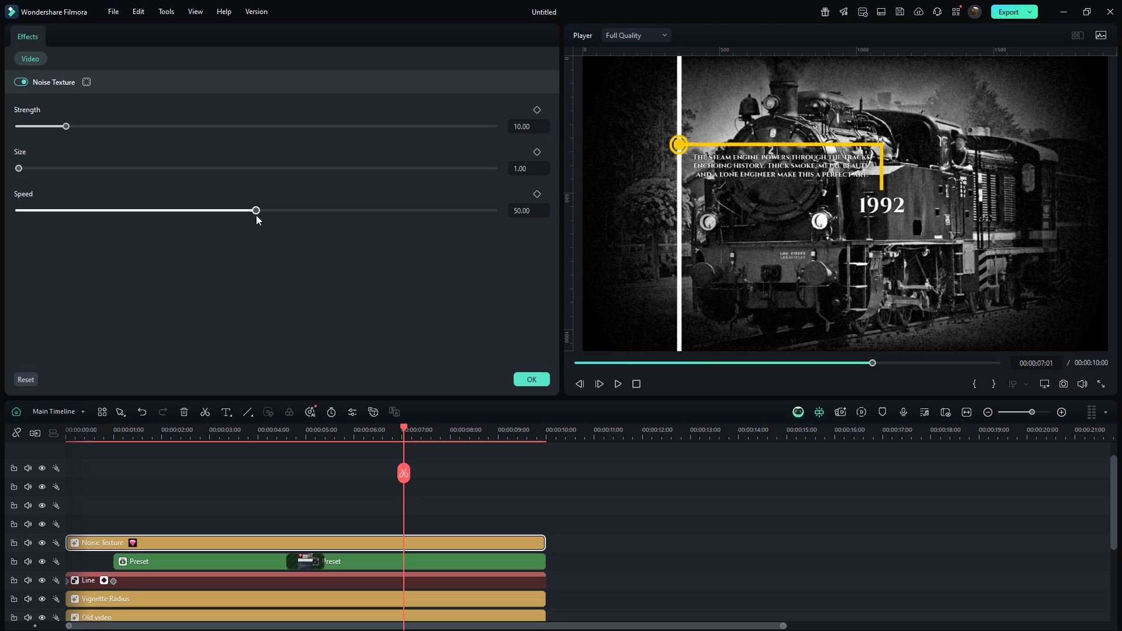